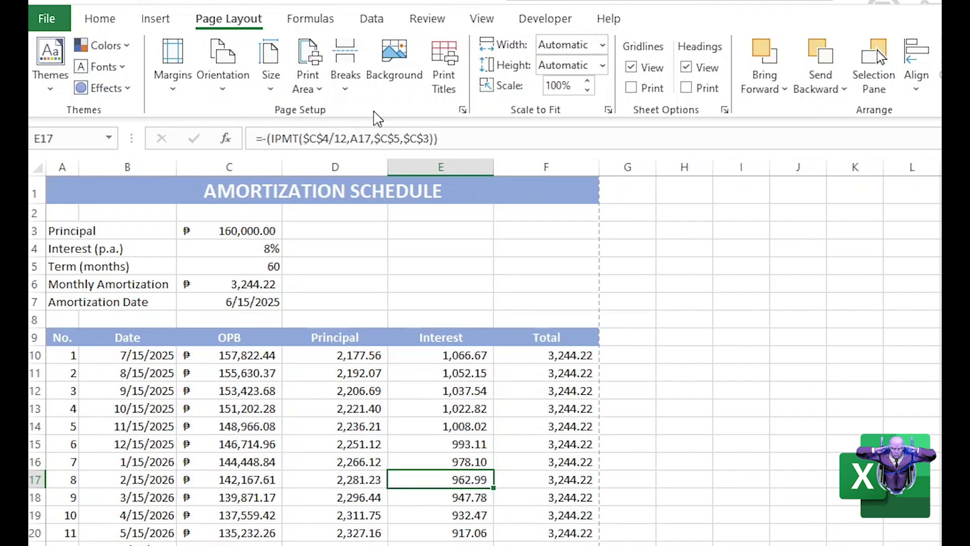
Open the print settings for the amortization schedule, view the available printers, and start adding a printer or scanner
left_click(46, 18)
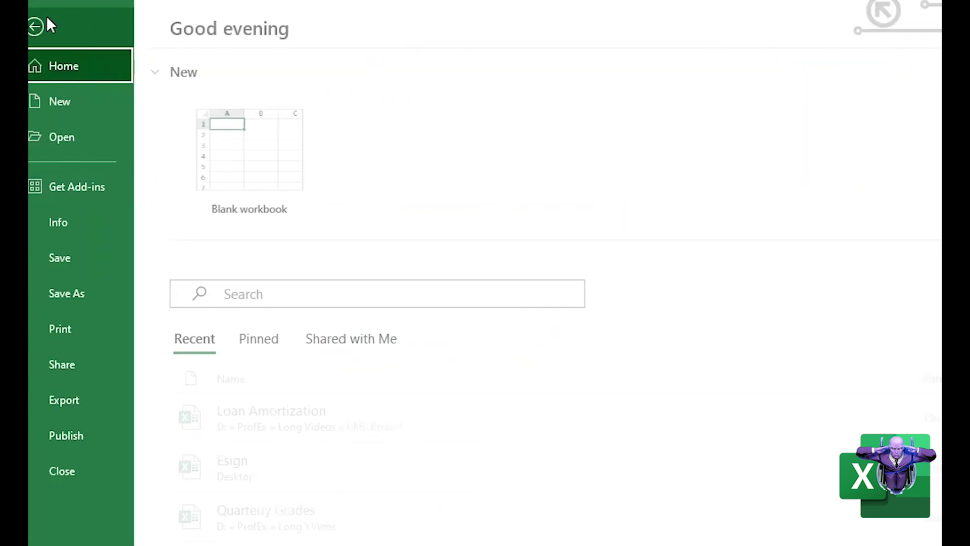
left_click(80, 340)
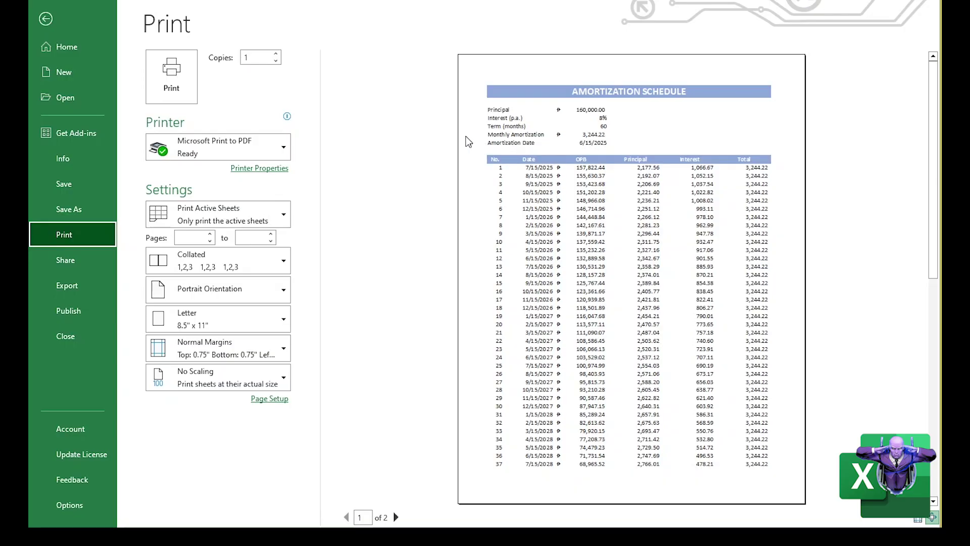
left_click(283, 150)
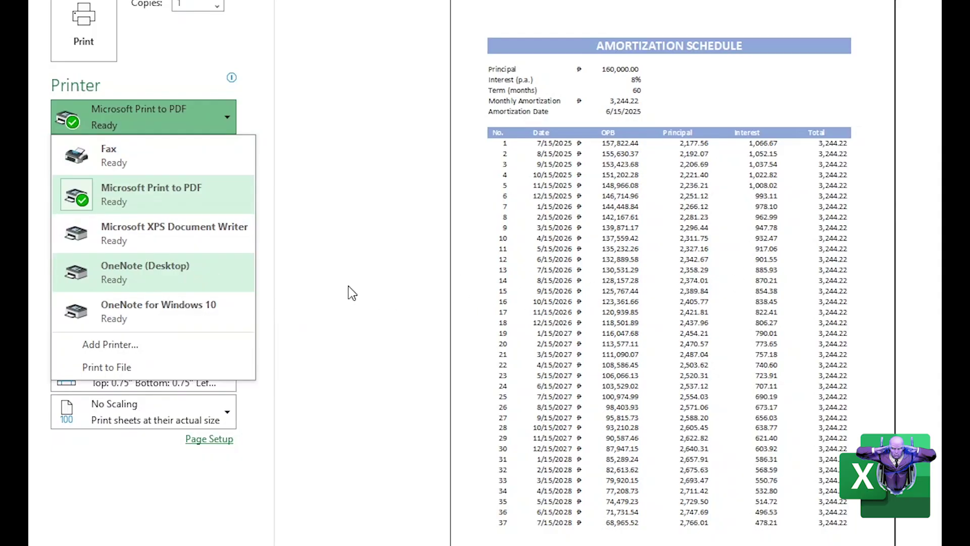
left_click(117, 352)
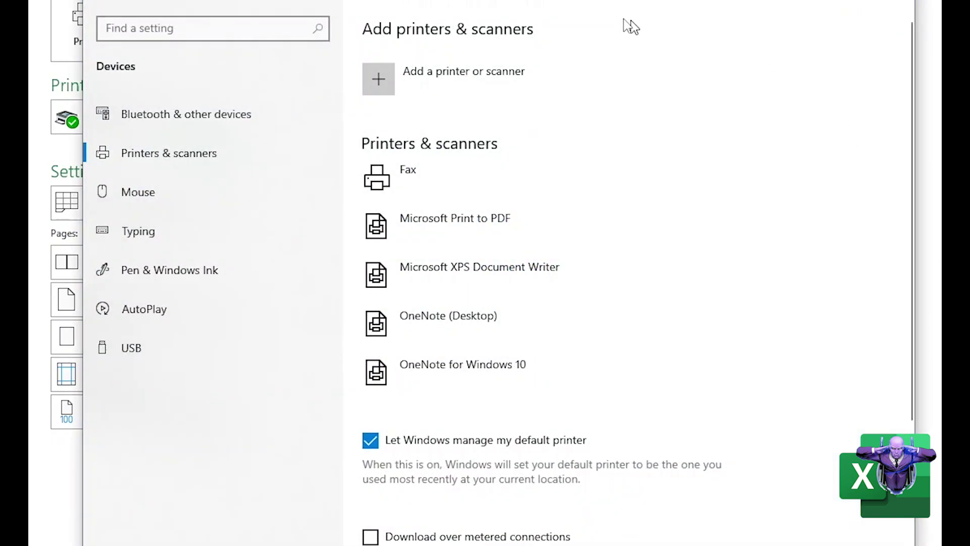
left_click(415, 96)
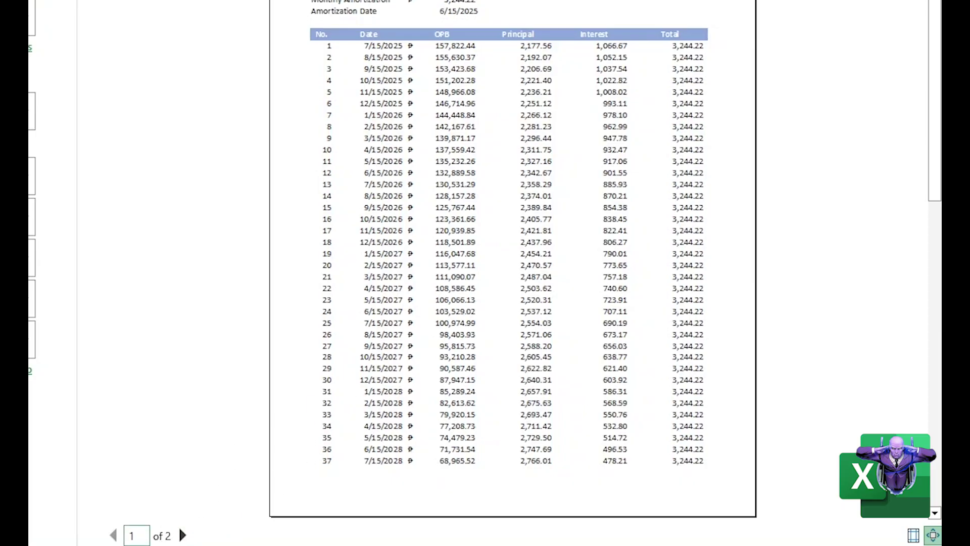
Preview the second page of the printout, then return to the top of the amortization schedule on the sheet
left_click(183, 535)
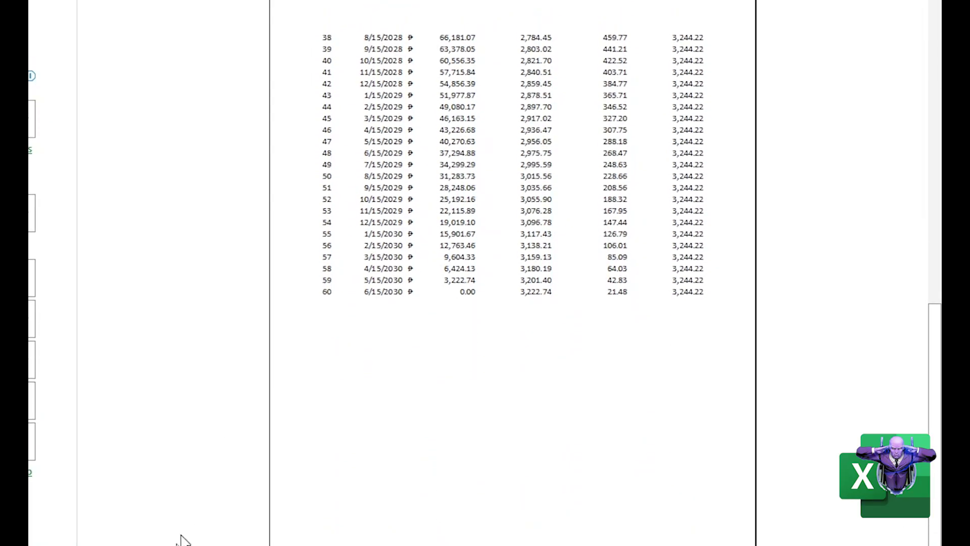
key("Page_Up")
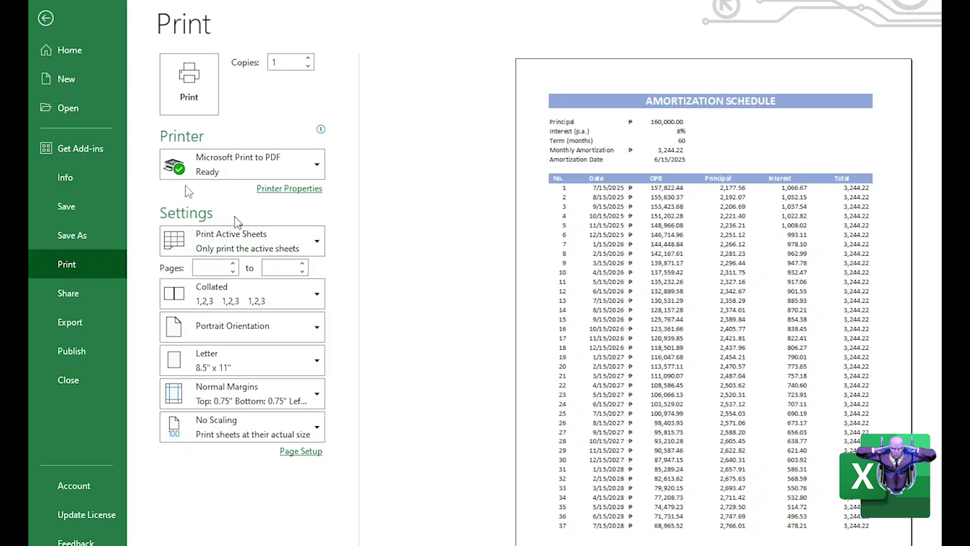
left_click(45, 18)
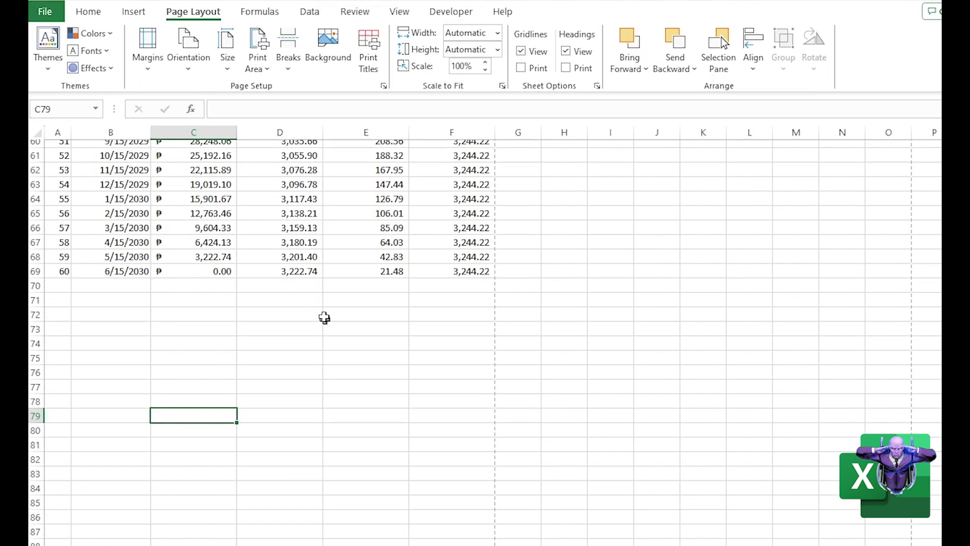
scroll(322, 321, "up", 11)
scroll(319, 328, "up", 9)
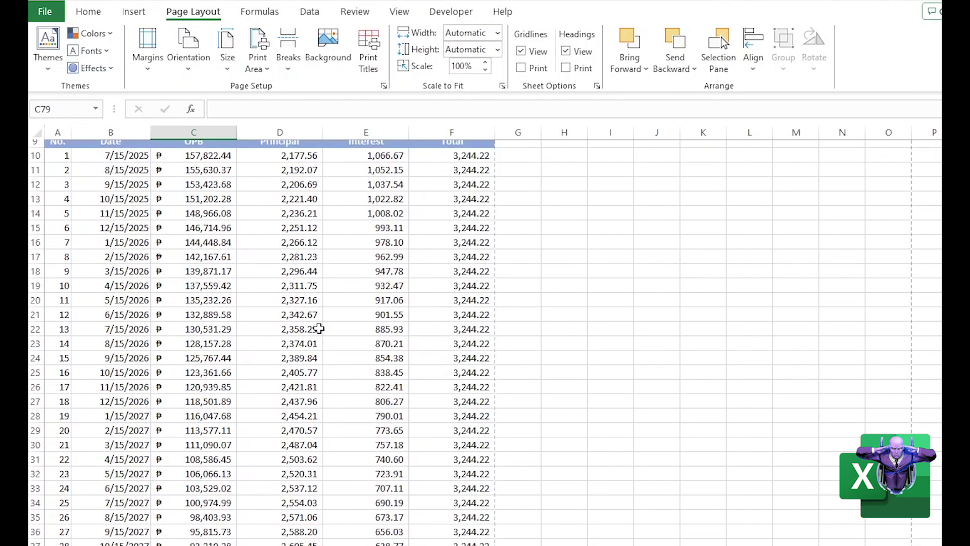
left_click(340, 349)
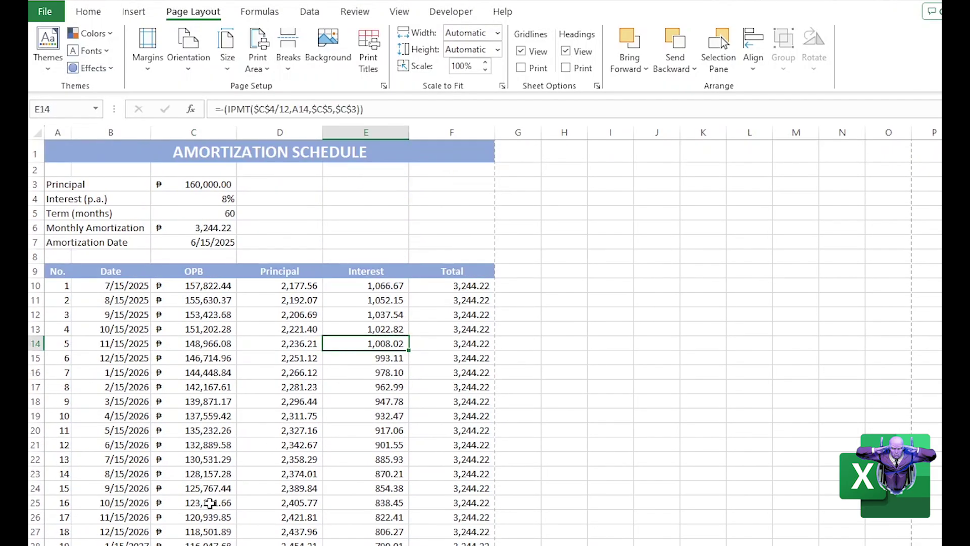
Set the print scope to Print Entire Workbook, check the second preview page, and return to the sheet
key("ctrl+p")
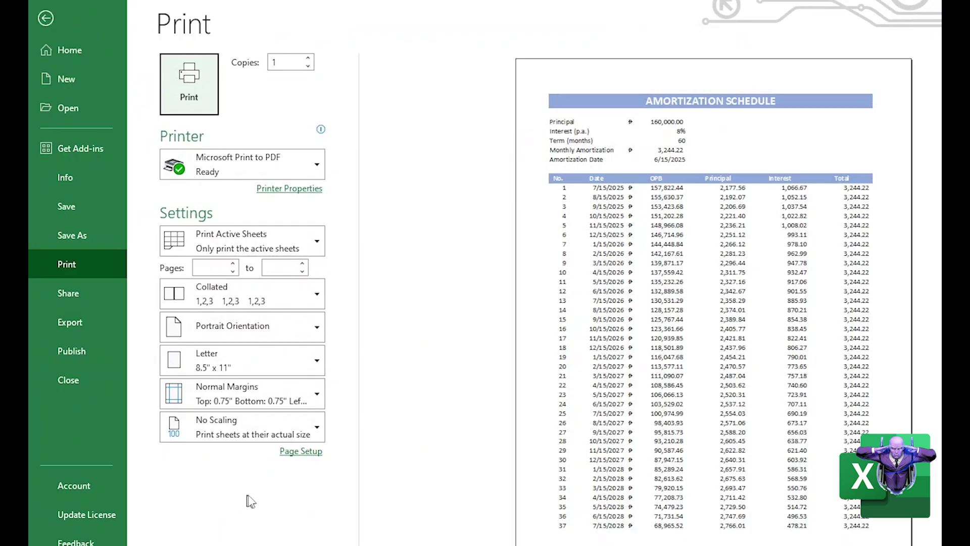
left_click(312, 243)
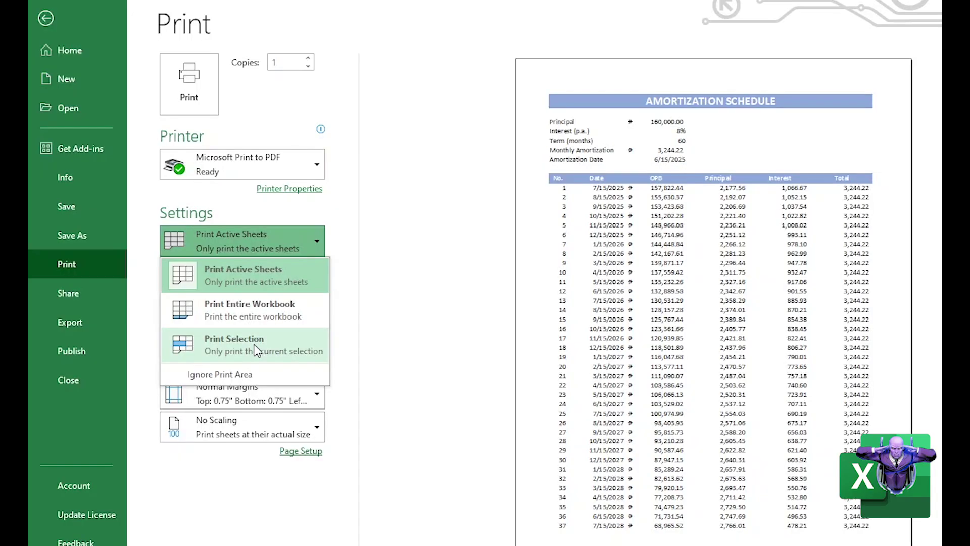
left_click(257, 313)
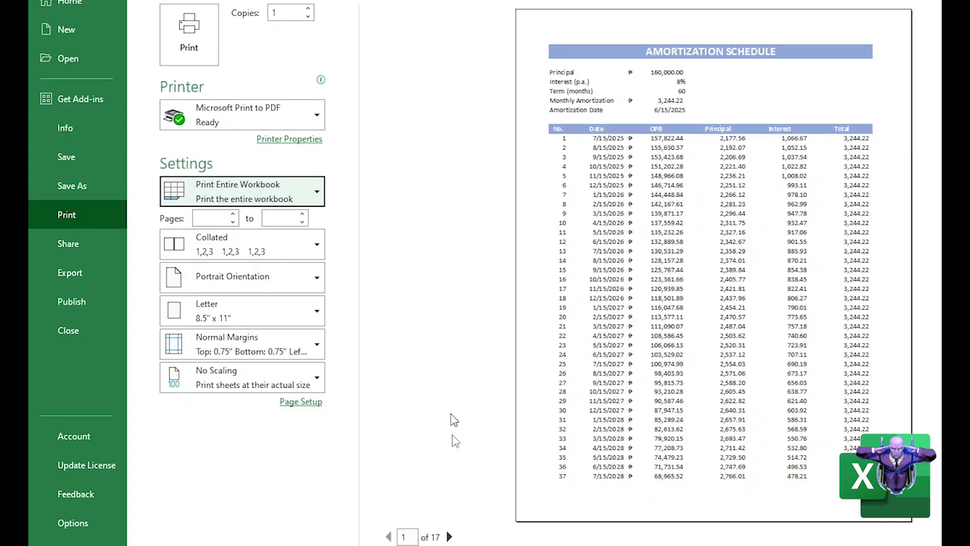
left_click(449, 537)
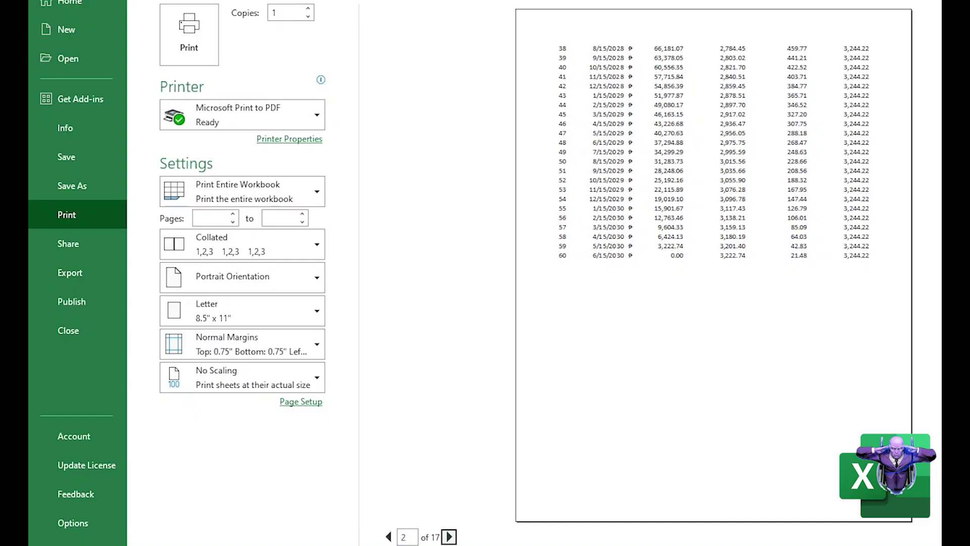
key("Escape")
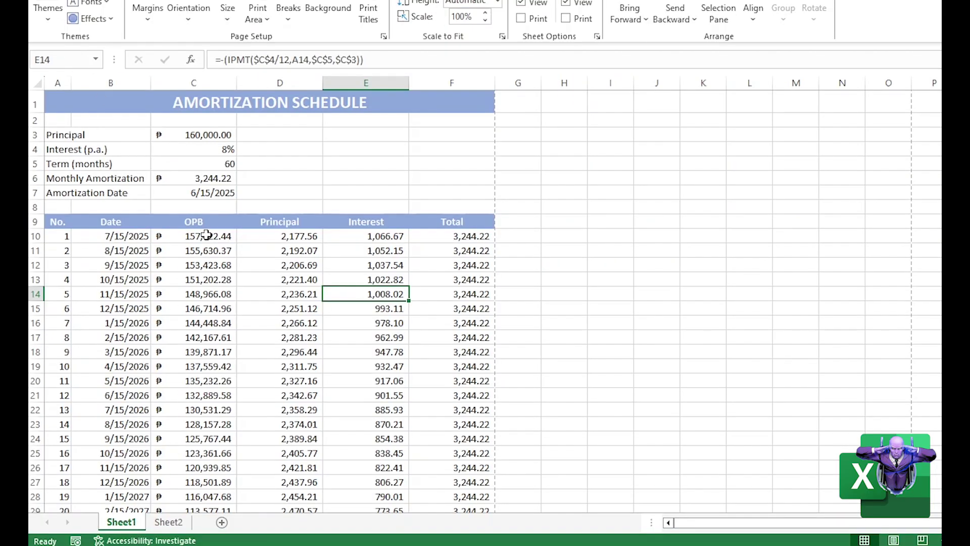
Inspect the last rows of the schedule on Sheet1 and the loan payment table on Sheet2, ending on Sheet1
scroll(207, 235, "down", 17)
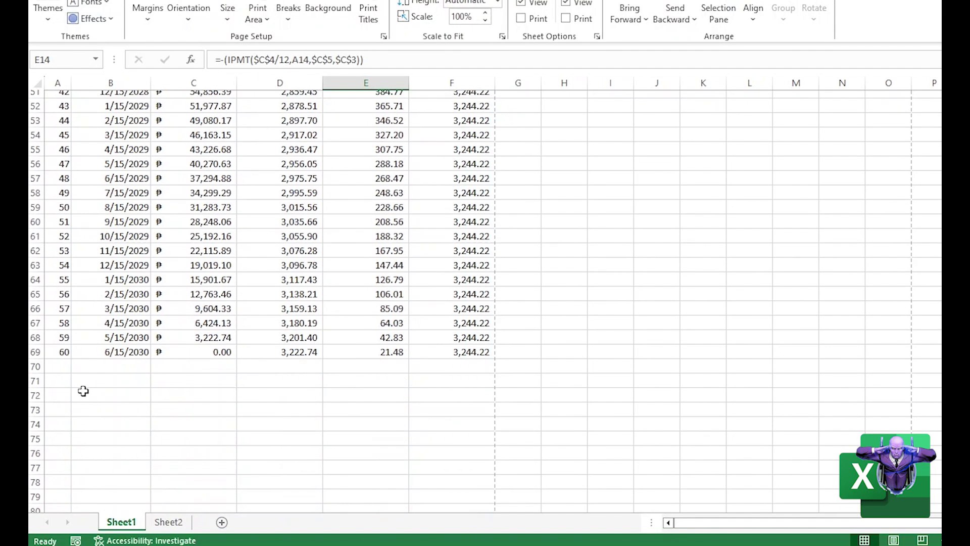
left_click(63, 354)
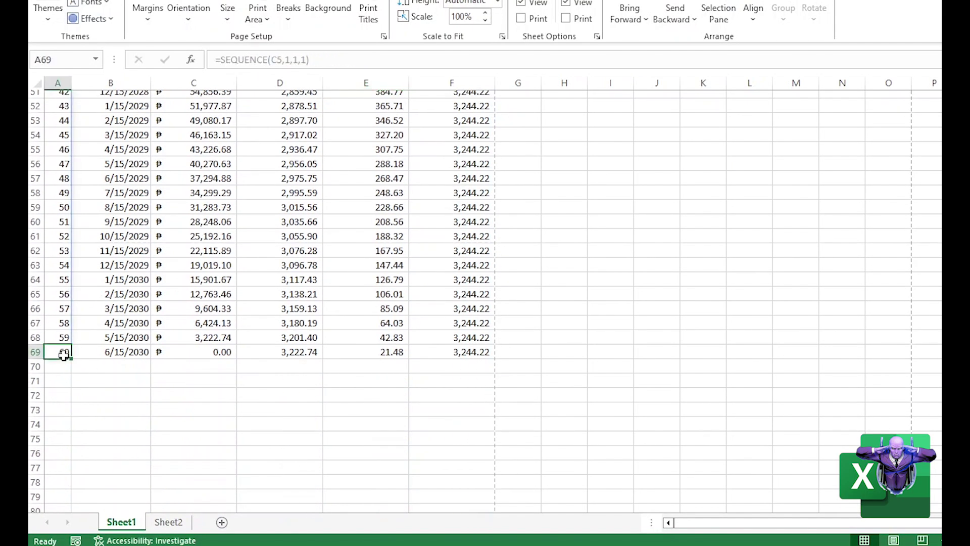
left_click(173, 530)
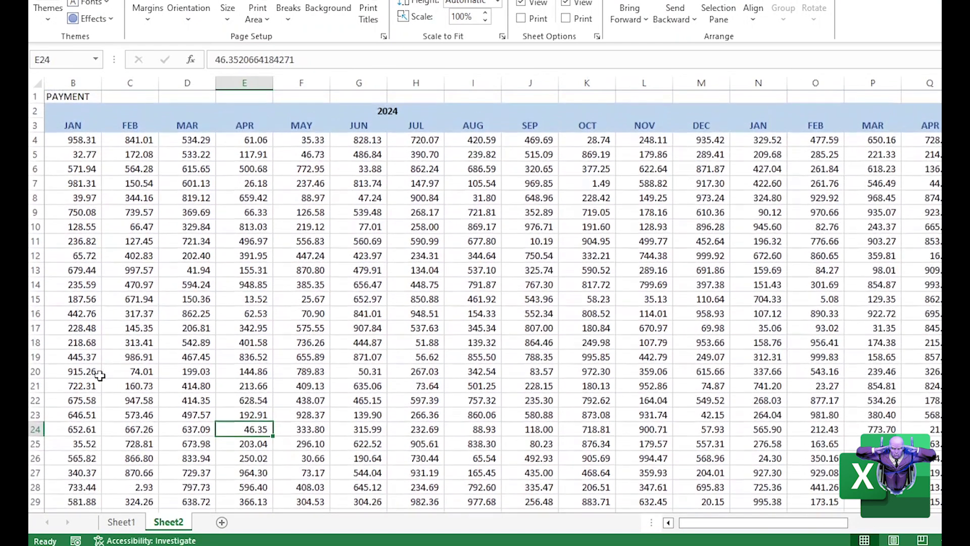
scroll(98, 373, "up", 1)
left_click(140, 316)
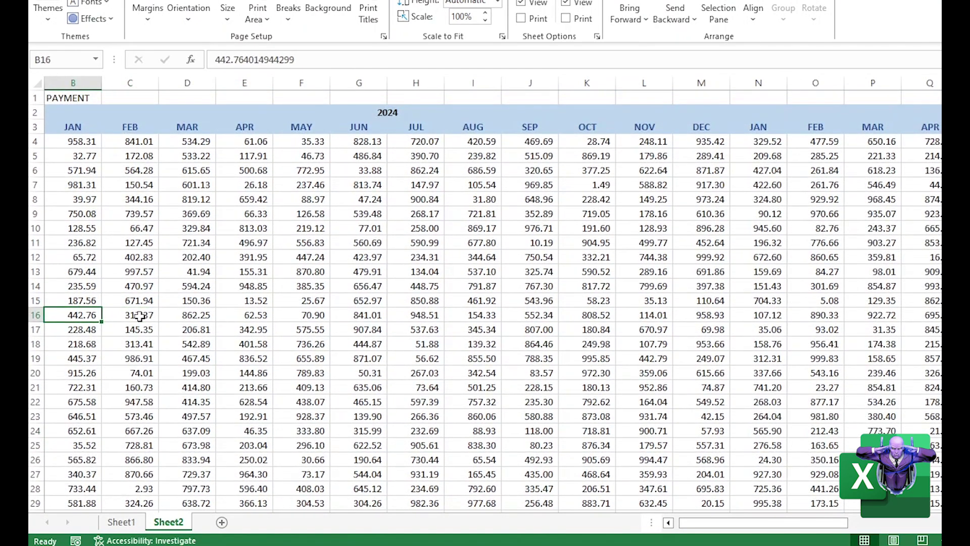
scroll(140, 316, "left", 1)
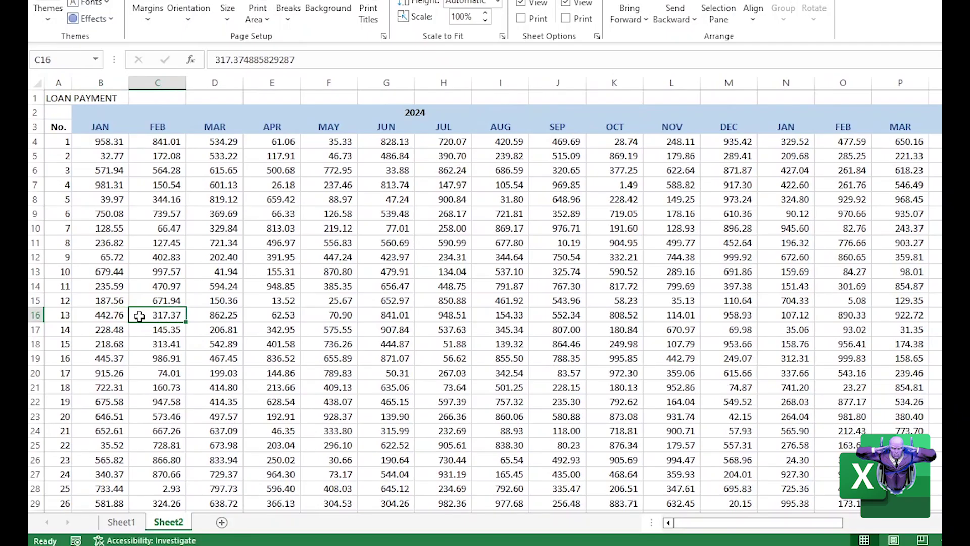
key("ctrl+Page_Up")
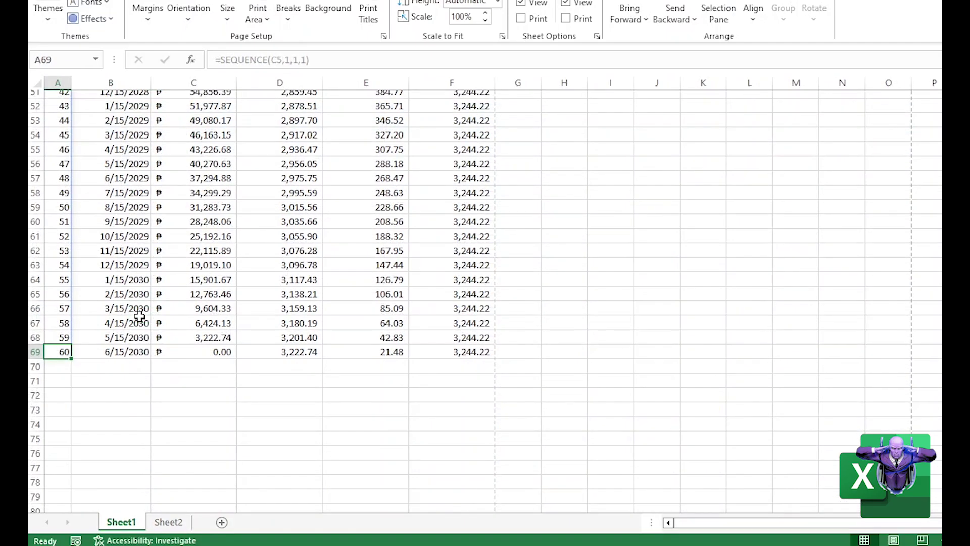
Page through the entire workbook's print preview as far as page 6 and return to the first page
key("ctrl+p")
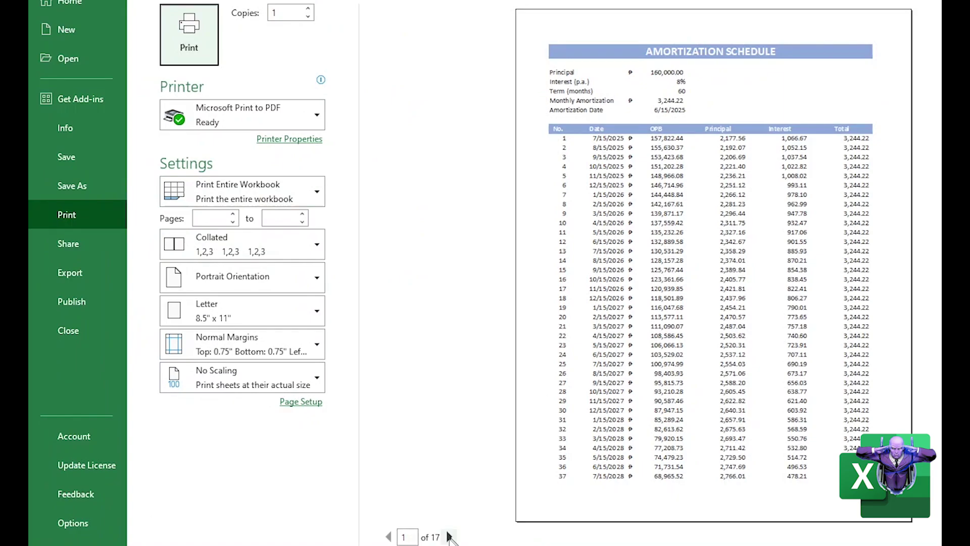
left_click(449, 537)
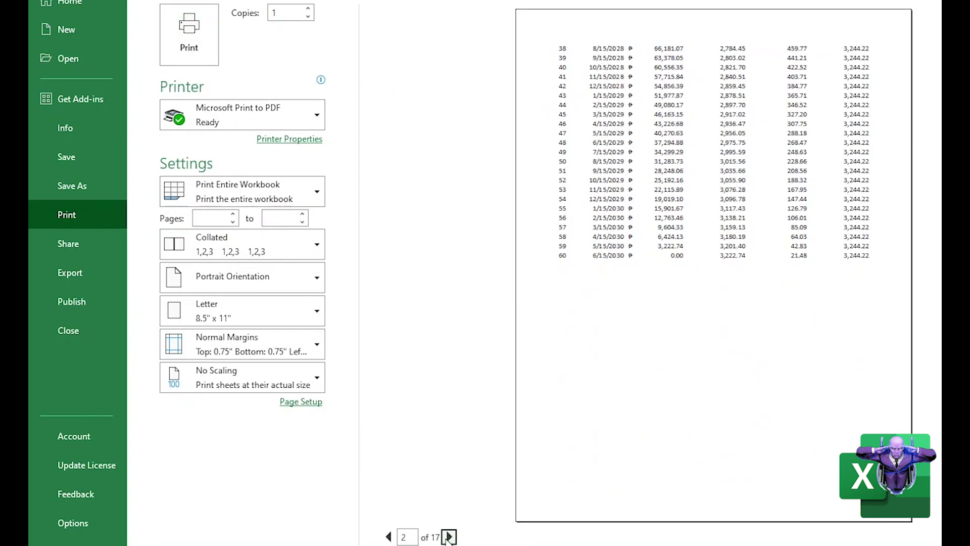
left_click(449, 537)
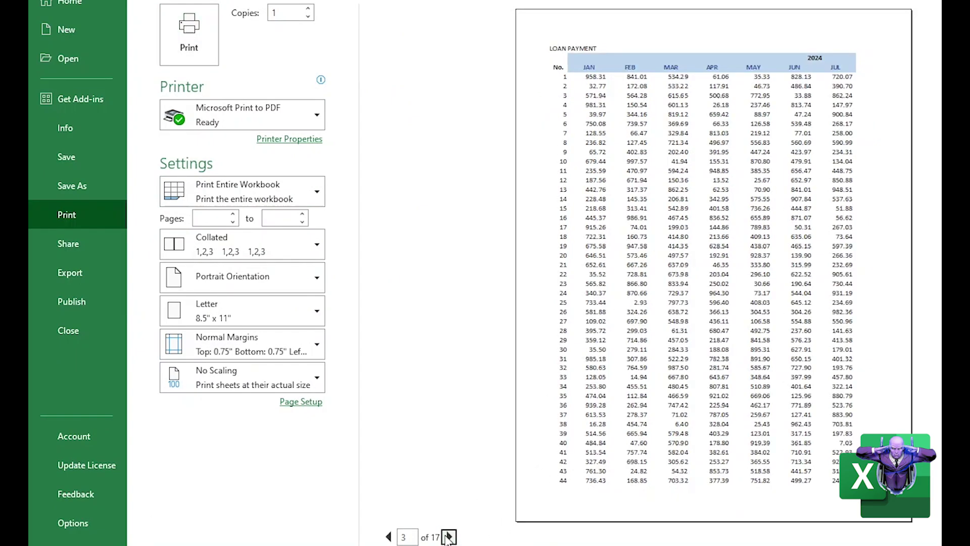
left_click(448, 537)
left_click(448, 537)
left_click(448, 538)
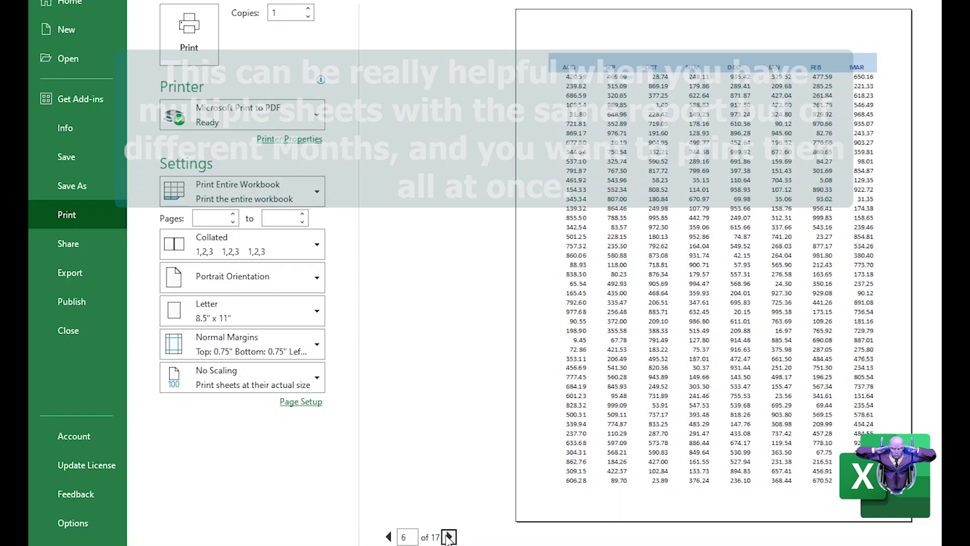
left_click(388, 537)
left_click(389, 536)
left_click(389, 536)
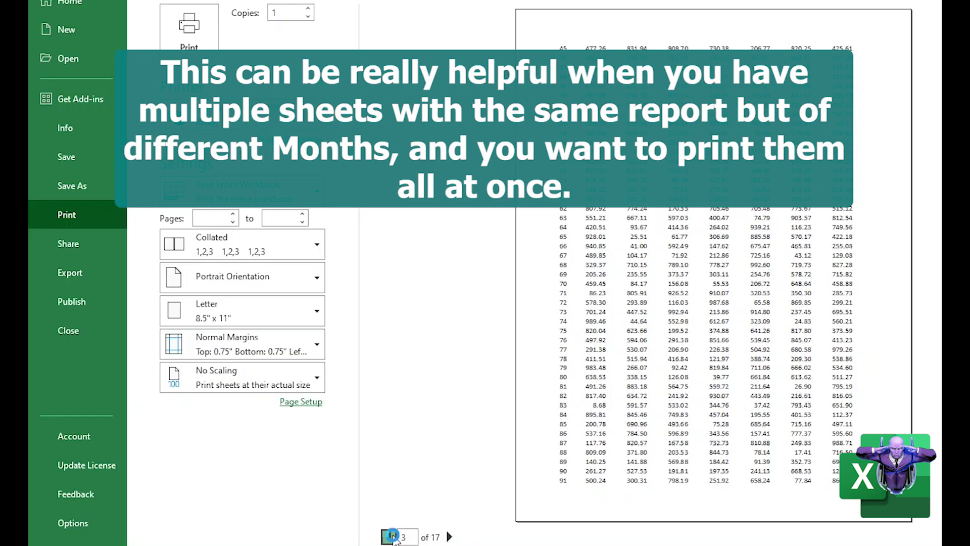
left_click(390, 536)
left_click(390, 537)
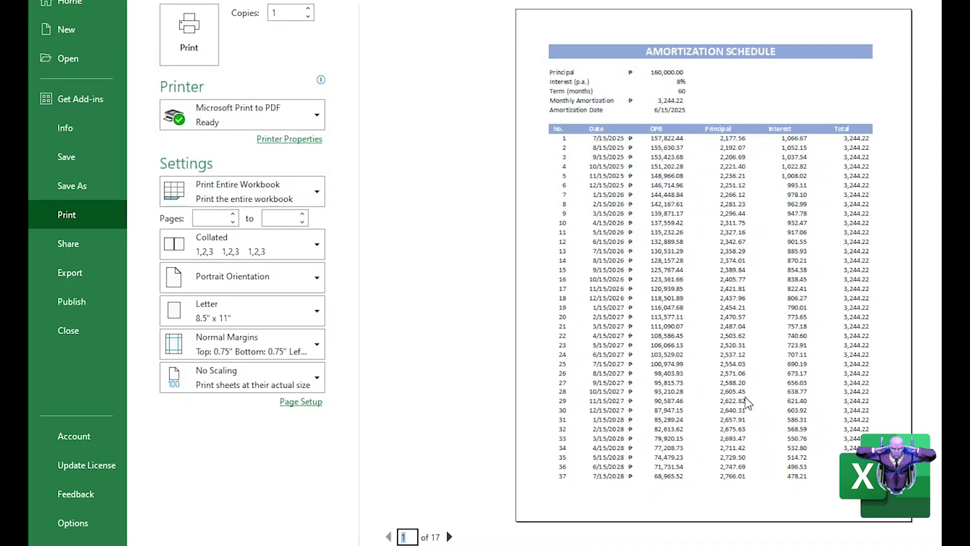
Leave the print preview and select range A1:F19 on Sheet1, from the title through payment number 10
left_click(319, 202)
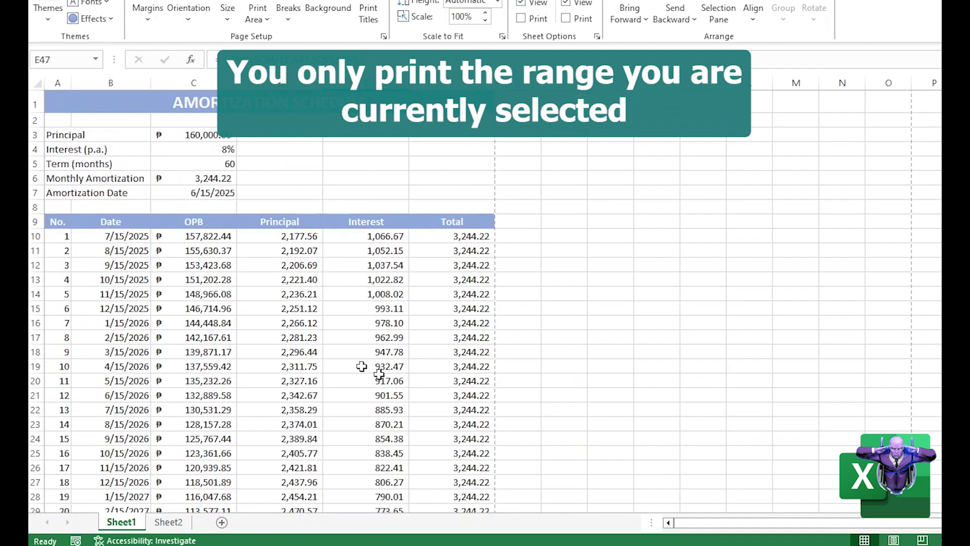
scroll(257, 289, "down", 12)
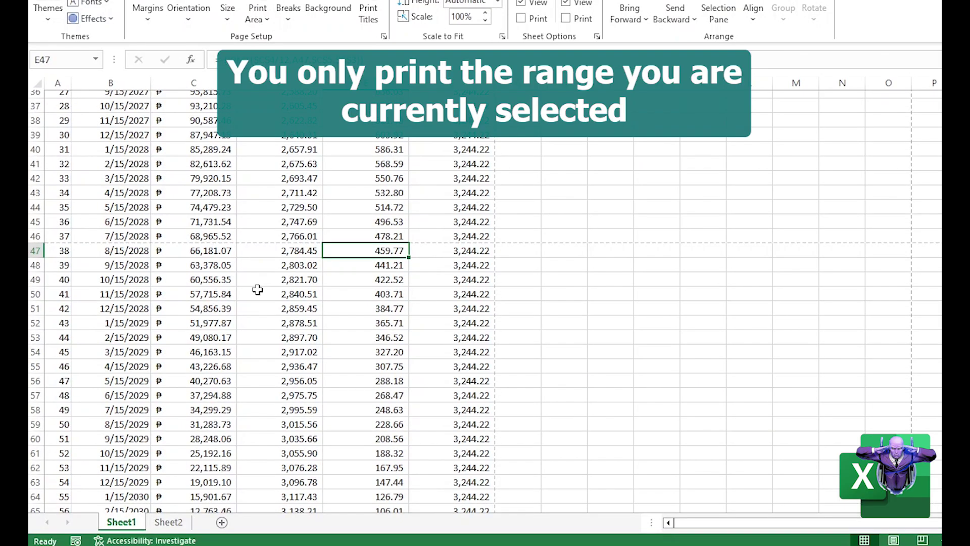
scroll(257, 289, "up", 12)
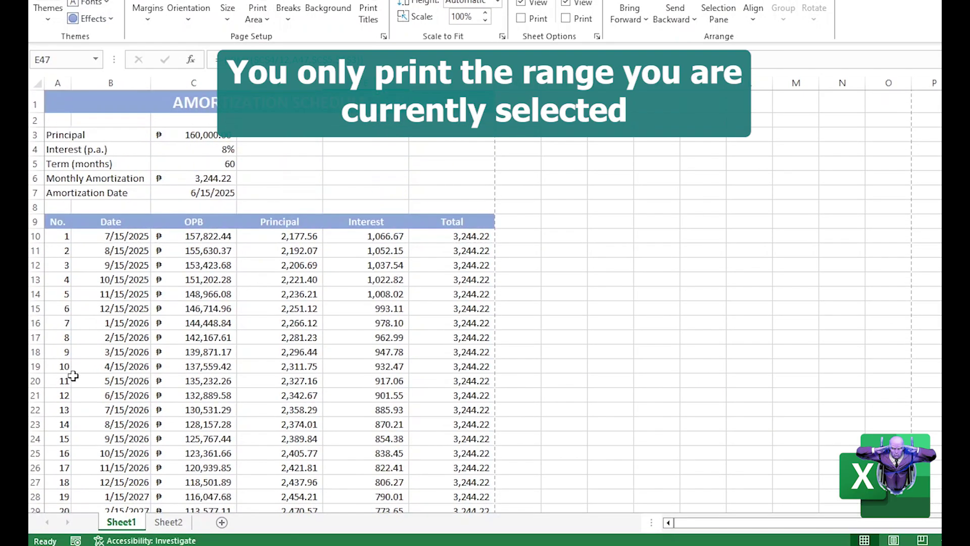
left_click_drag(65, 367, 454, 101)
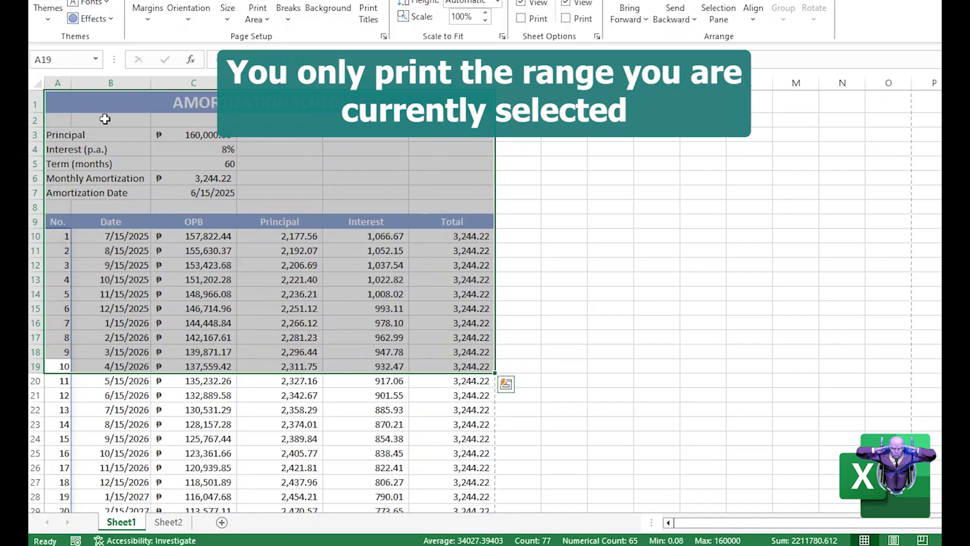
scroll(58, 386, "down", 9)
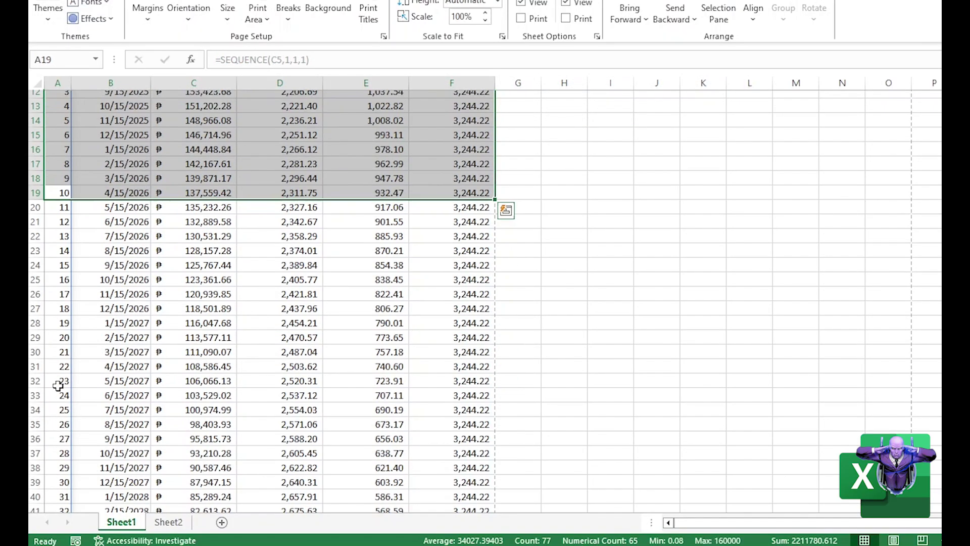
scroll(58, 386, "up", 9)
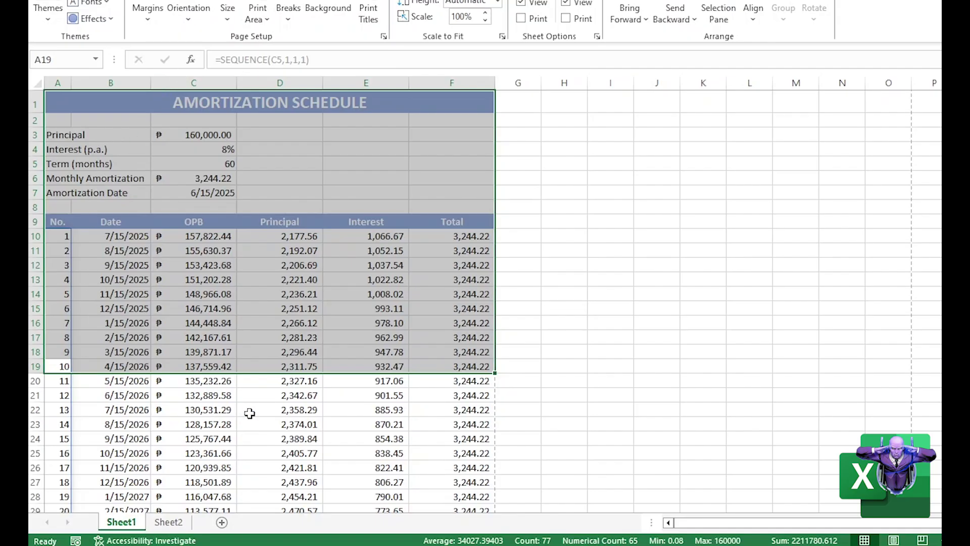
Set the print scope to Print Selection, check the preview of the selected range and return to the sheet
key("ctrl+p")
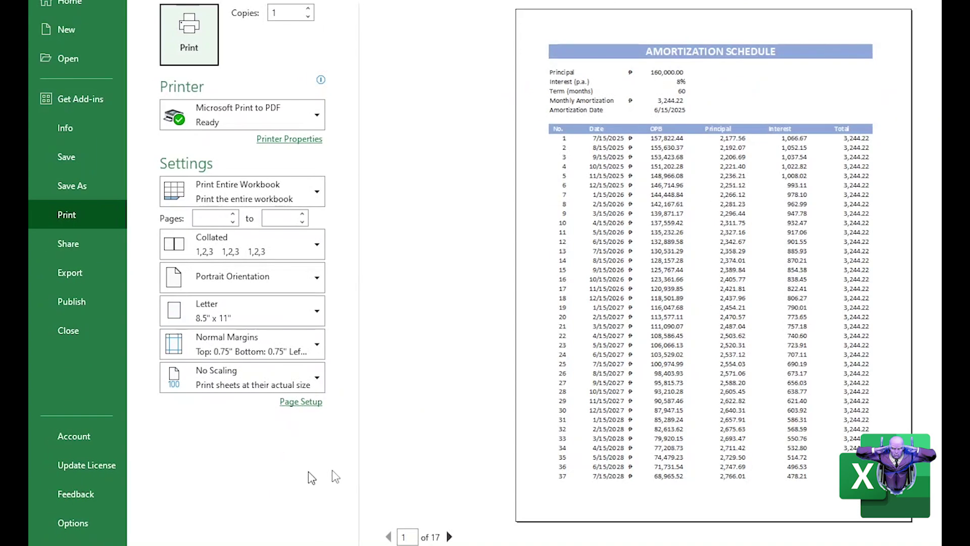
left_click(252, 201)
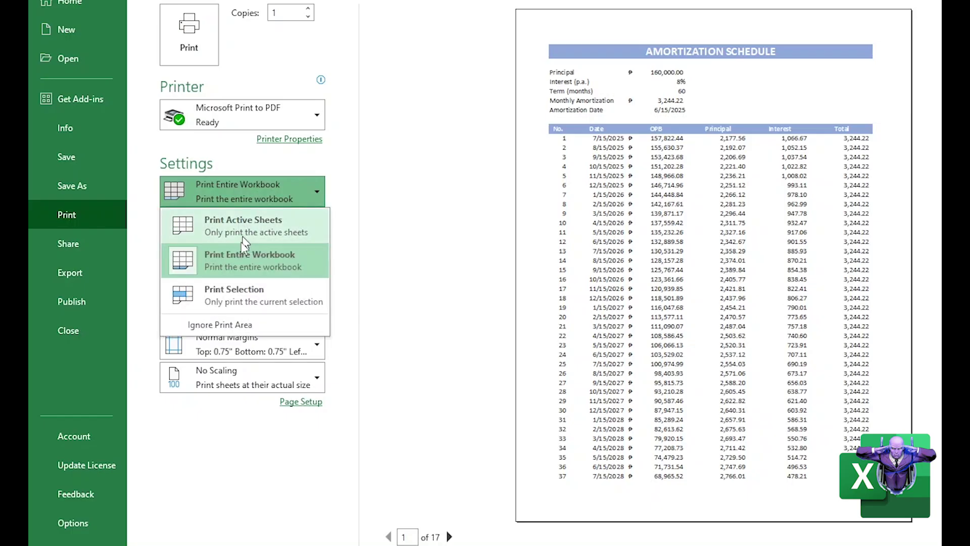
left_click(222, 298)
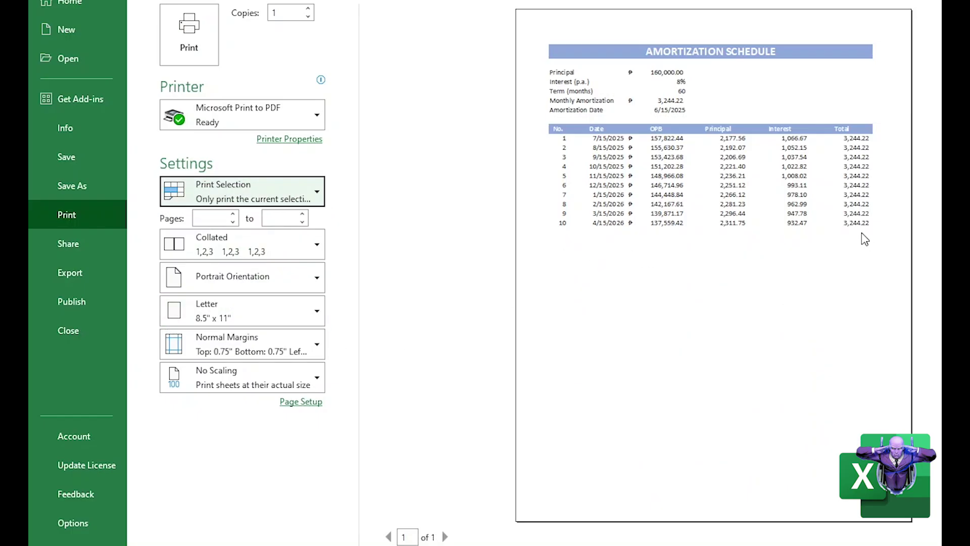
key("Escape")
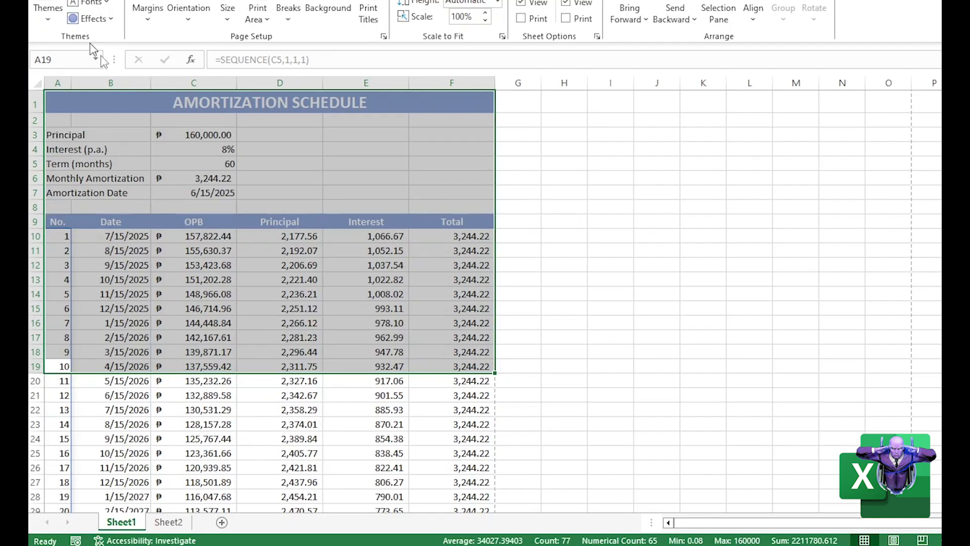
Select range A9:F24, from the table header through payment number 15, and check its print preview
left_click(229, 237)
left_click_drag(53, 221, 437, 437)
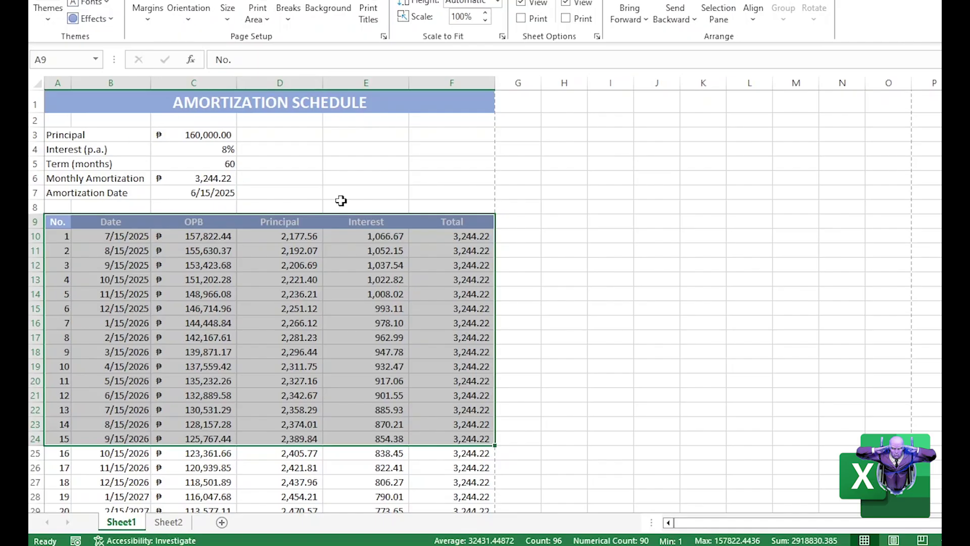
key("ctrl+p")
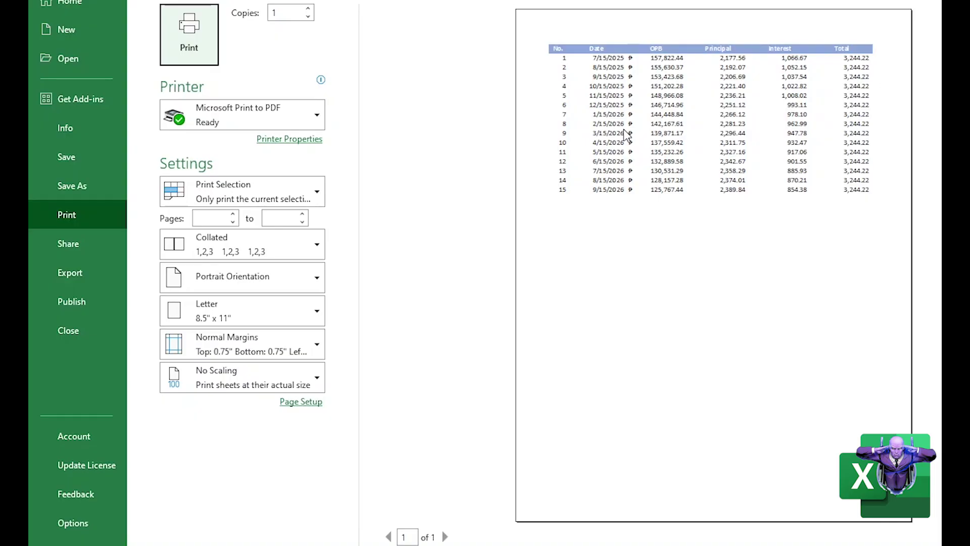
key("Escape")
Select the title and loan details in A1:F7, check their print preview and return to the sheet
left_click_drag(434, 200, 56, 102)
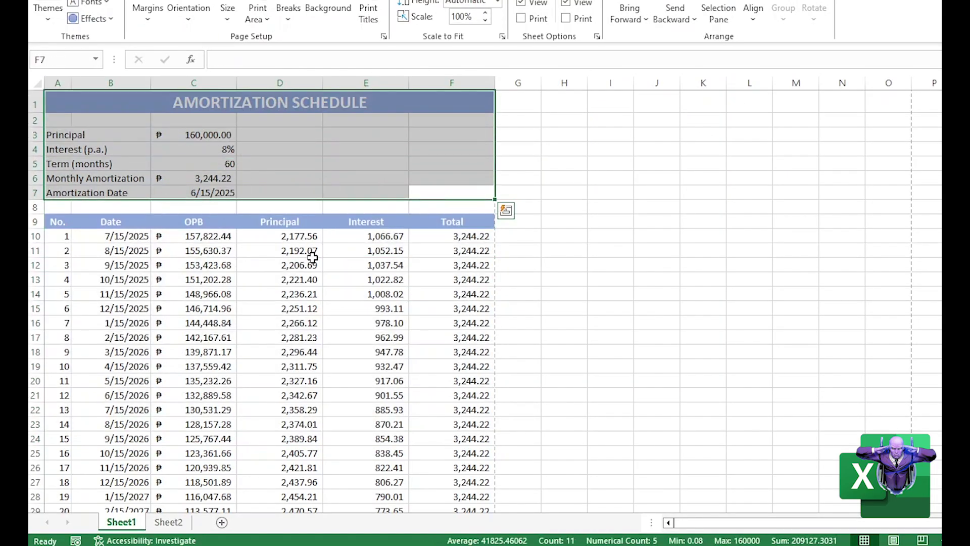
key("ctrl+p")
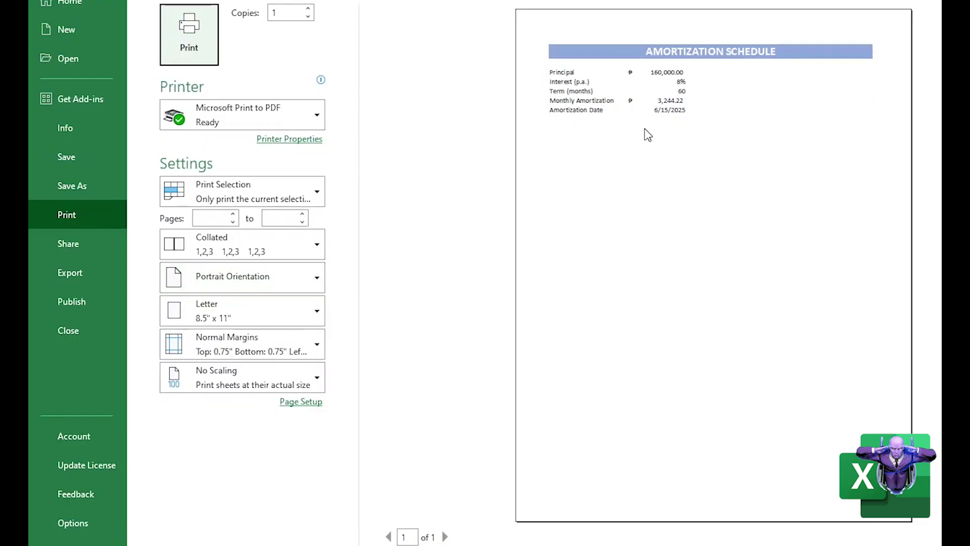
key("Escape")
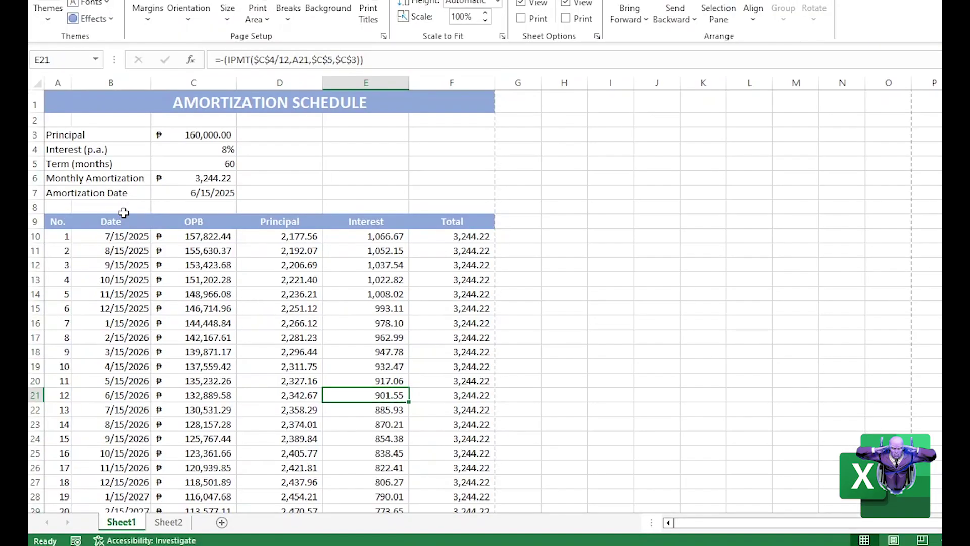
Select the Date, Principal and Total columns together as separate ranges B9:B24, D9:D24 and F9:F24
left_click_drag(122, 222, 121, 437)
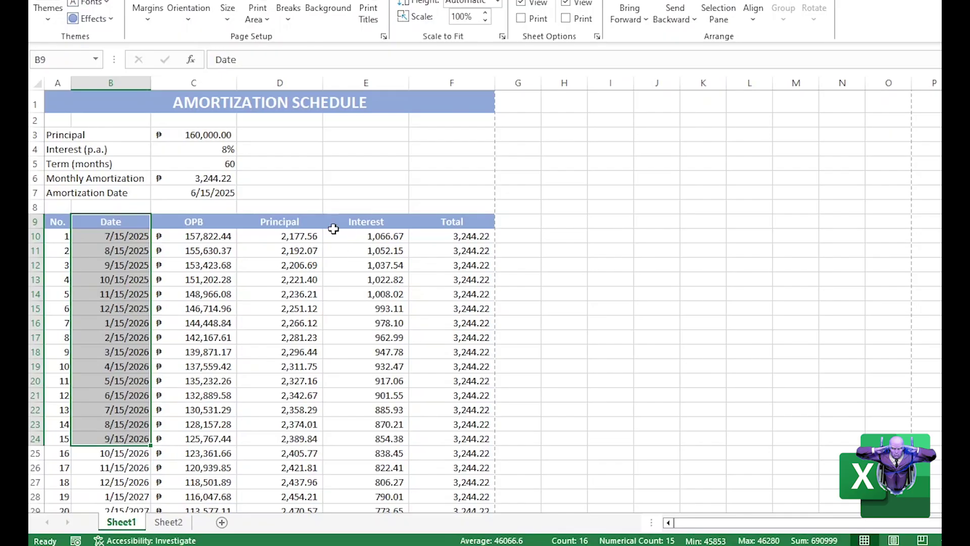
left_click_drag(271, 224, 286, 431, "ctrl")
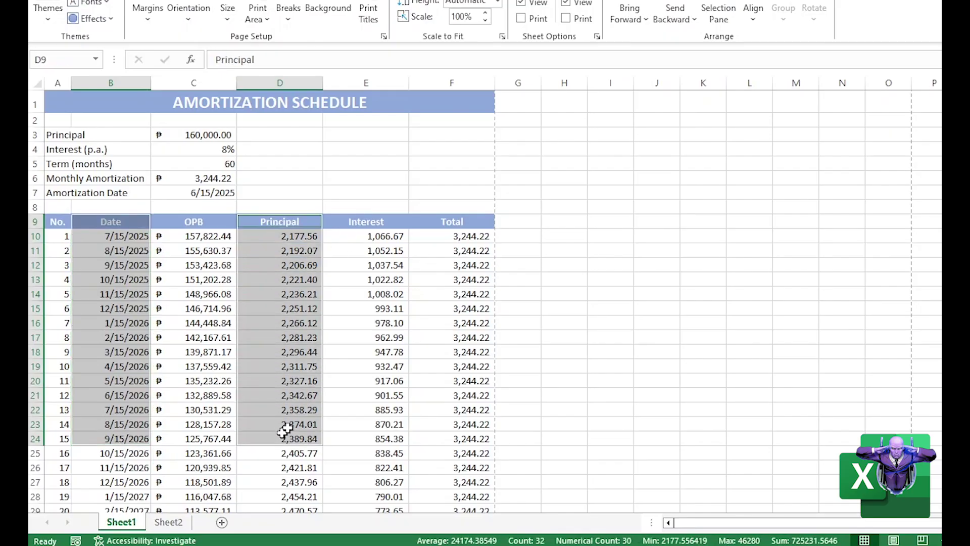
left_click_drag(470, 222, 442, 437, "ctrl")
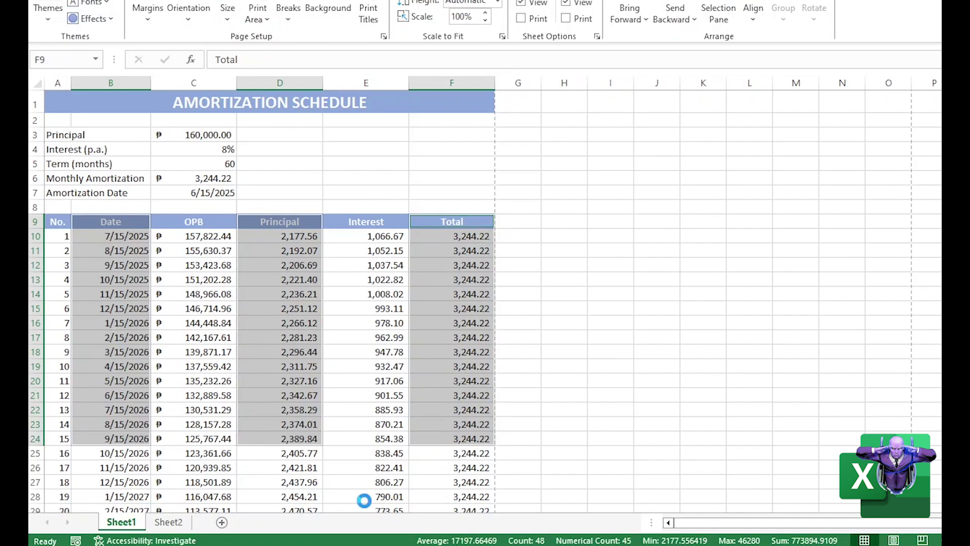
Page through the print preview of the three separate column ranges and return to the first page
key("ctrl+p")
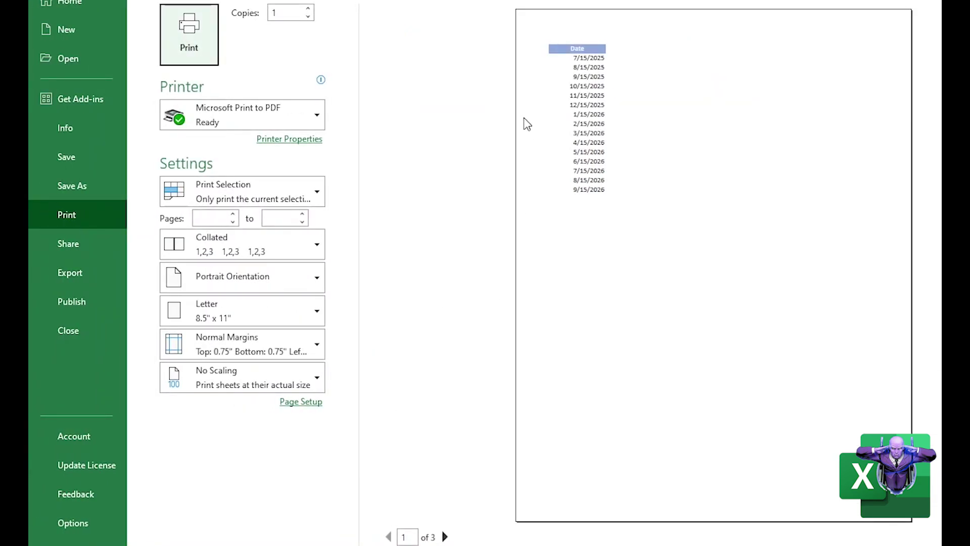
left_click(444, 537)
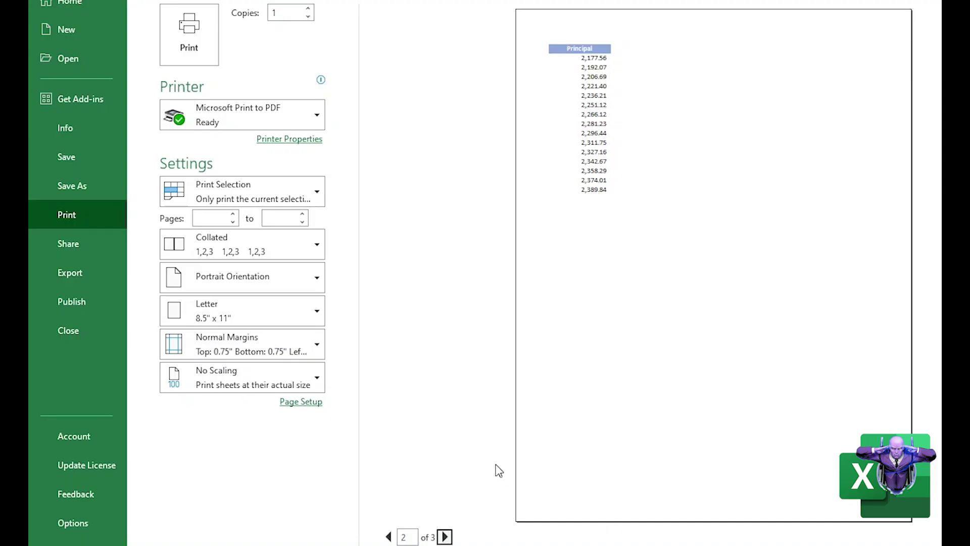
left_click(445, 537)
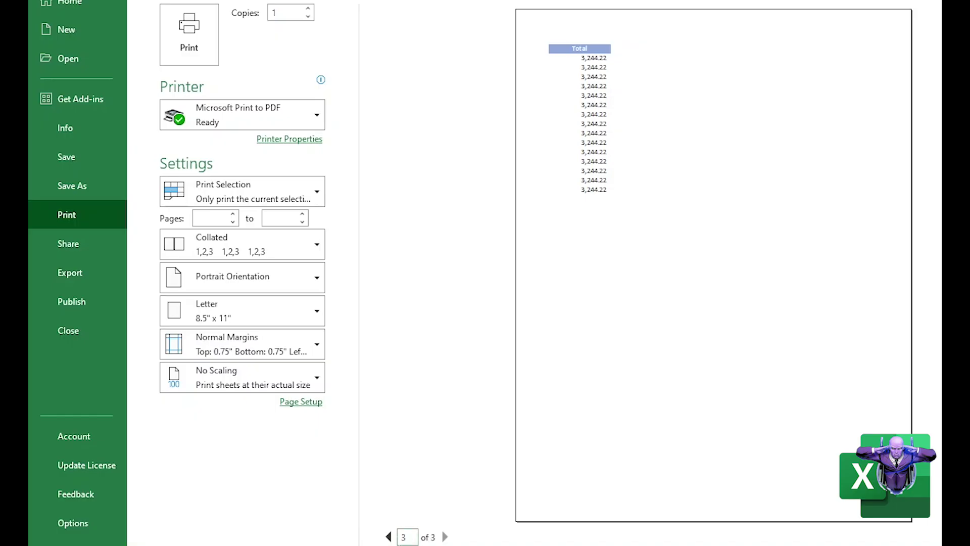
left_click(388, 537)
left_click(388, 537)
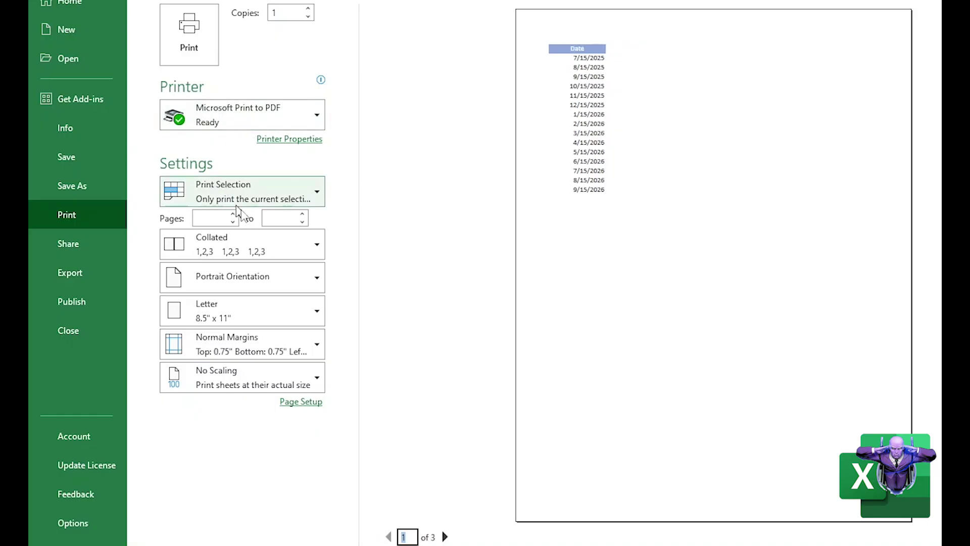
Set the print scope to Print Active Sheets and the page range to 2 to 2
left_click(265, 202)
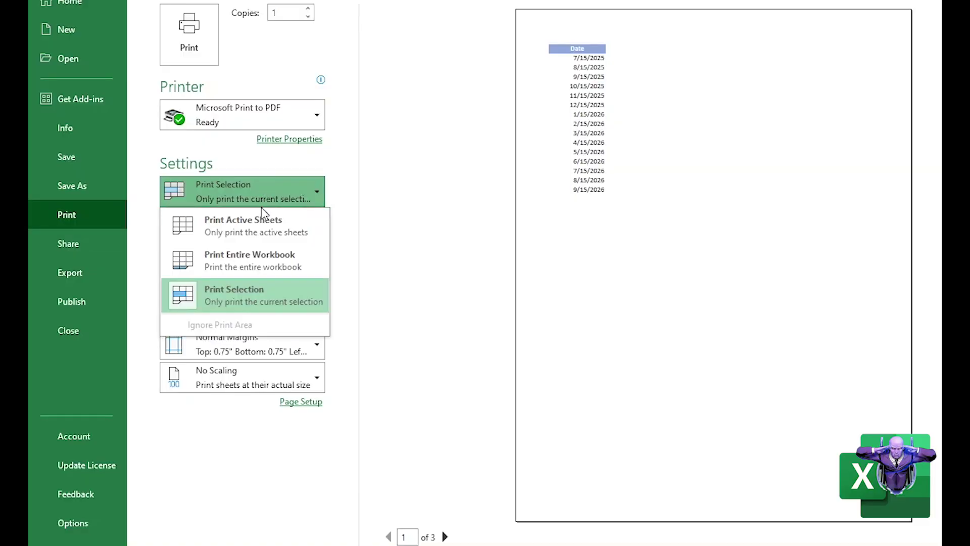
left_click(261, 204)
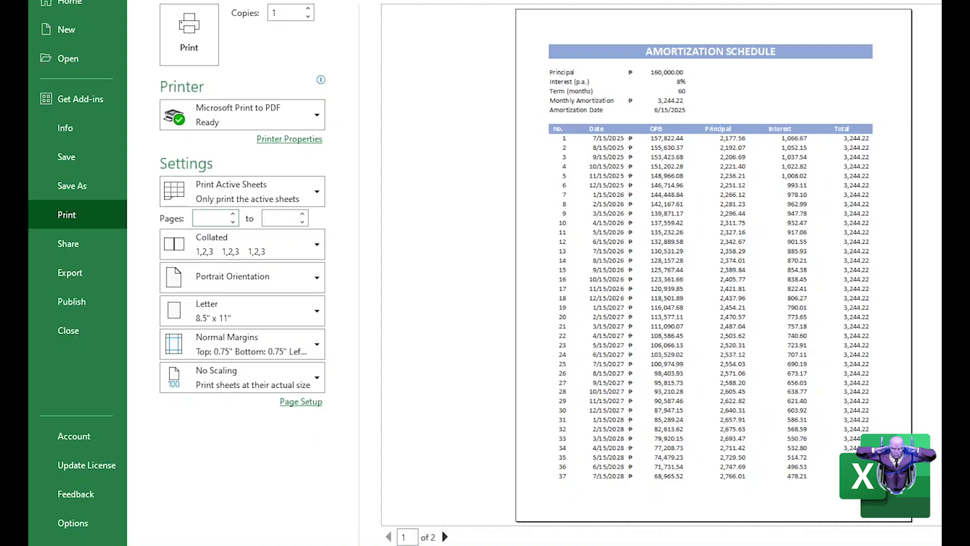
left_click(232, 214)
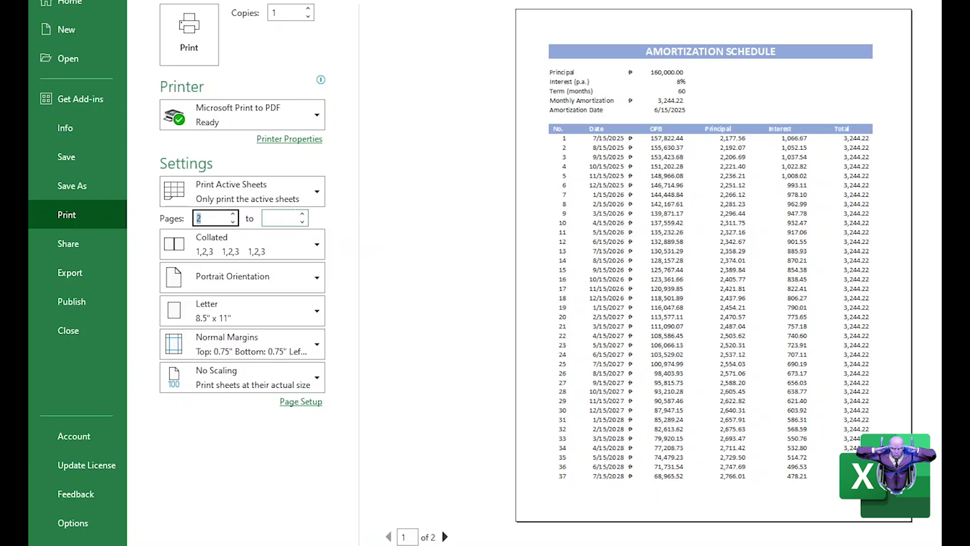
left_click(302, 214)
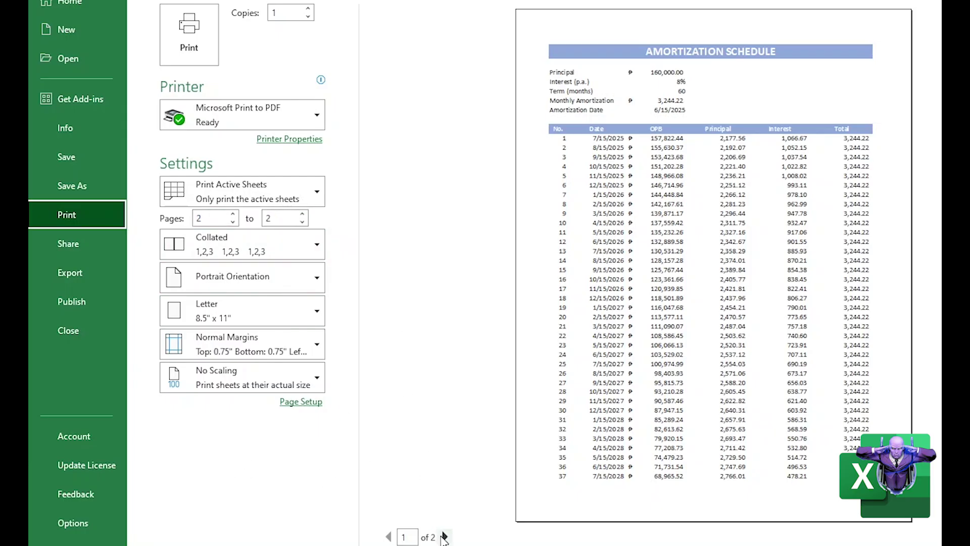
left_click(408, 266)
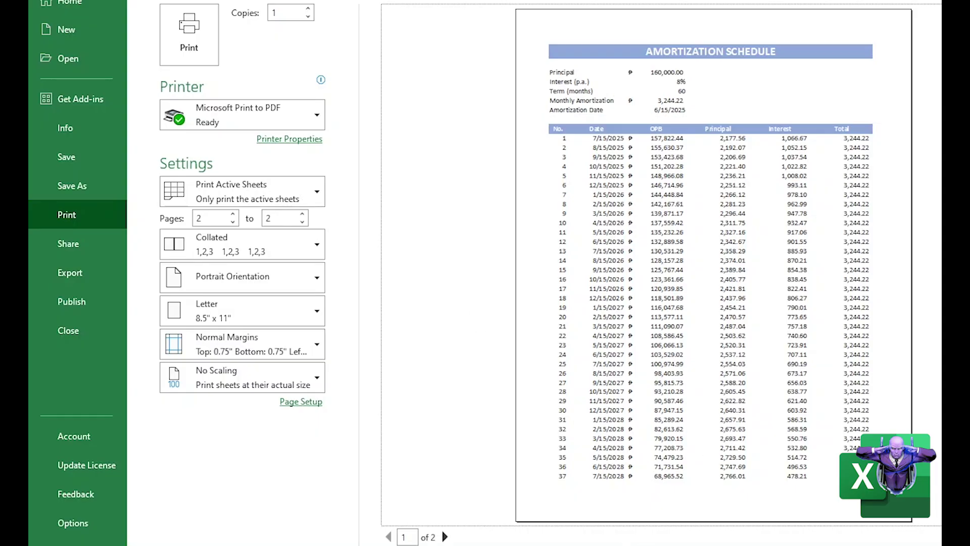
left_click(444, 536)
left_click(389, 536)
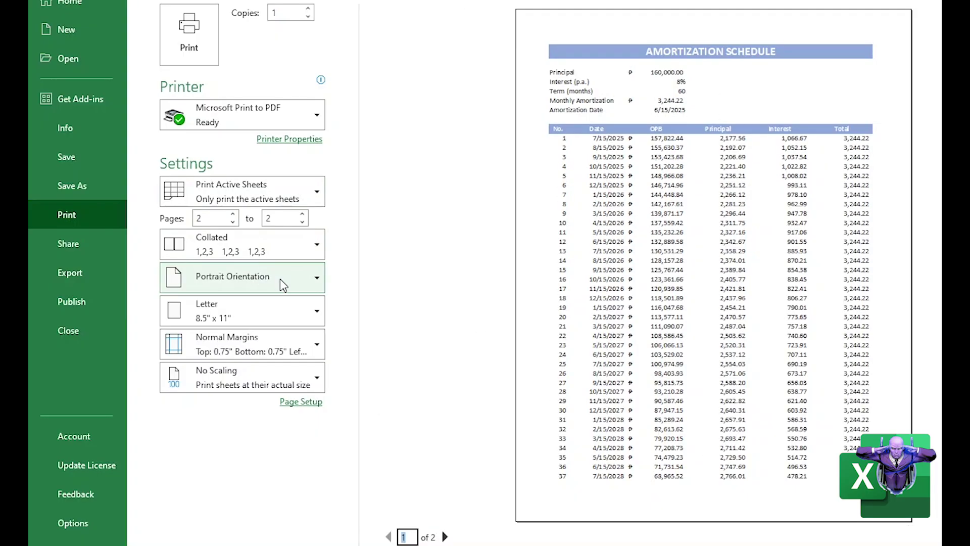
Set the starting page of the print range to 1 and look at the available collation options
left_click(233, 214)
left_click(233, 215)
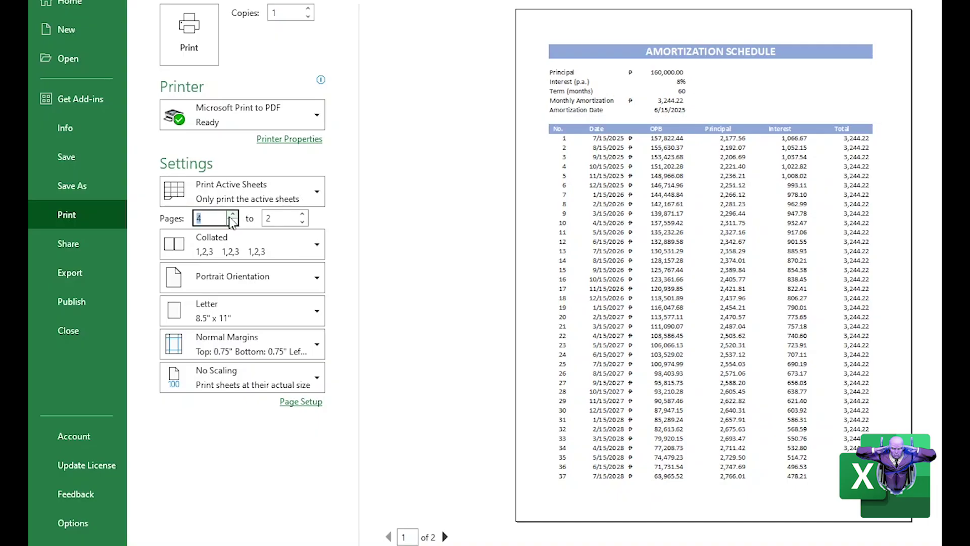
left_click(233, 222)
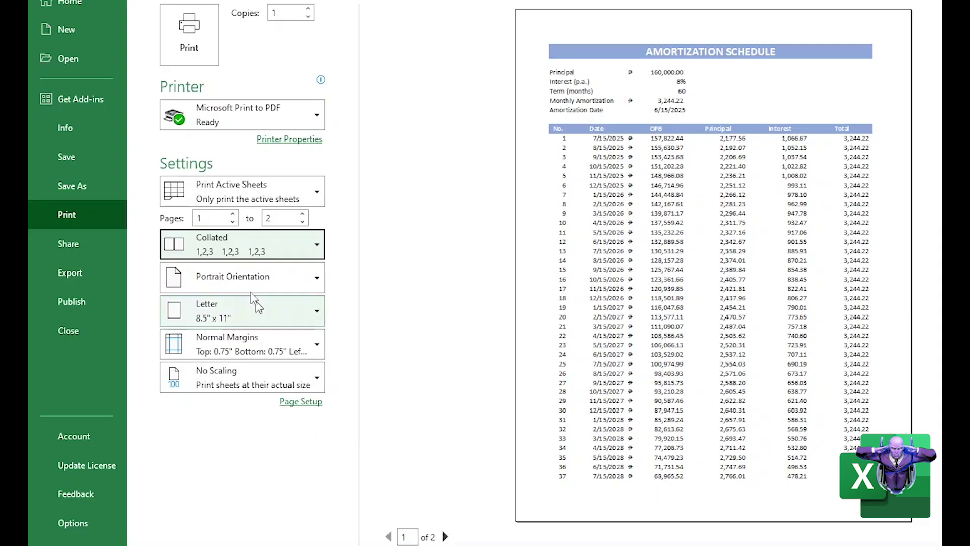
left_click(230, 240)
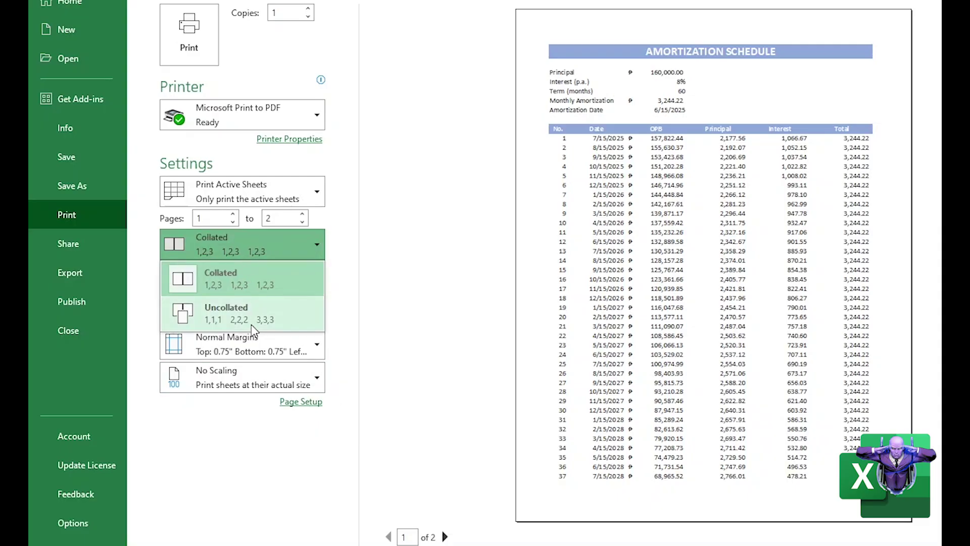
left_click(343, 409)
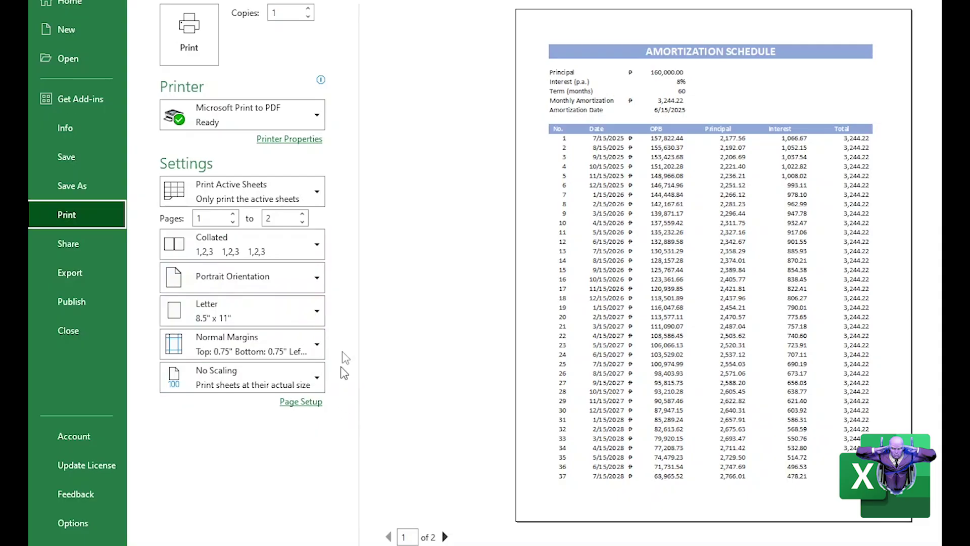
Set the number of copies to 5, check the second preview page and return to the first
left_click(306, 11)
left_click(306, 11)
left_click(307, 11)
left_click(306, 11)
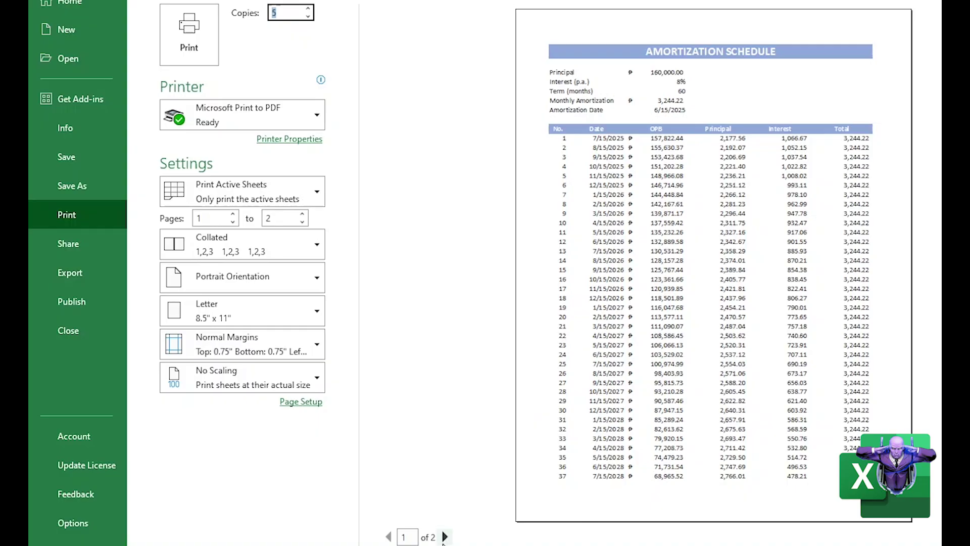
left_click(444, 539)
left_click(389, 538)
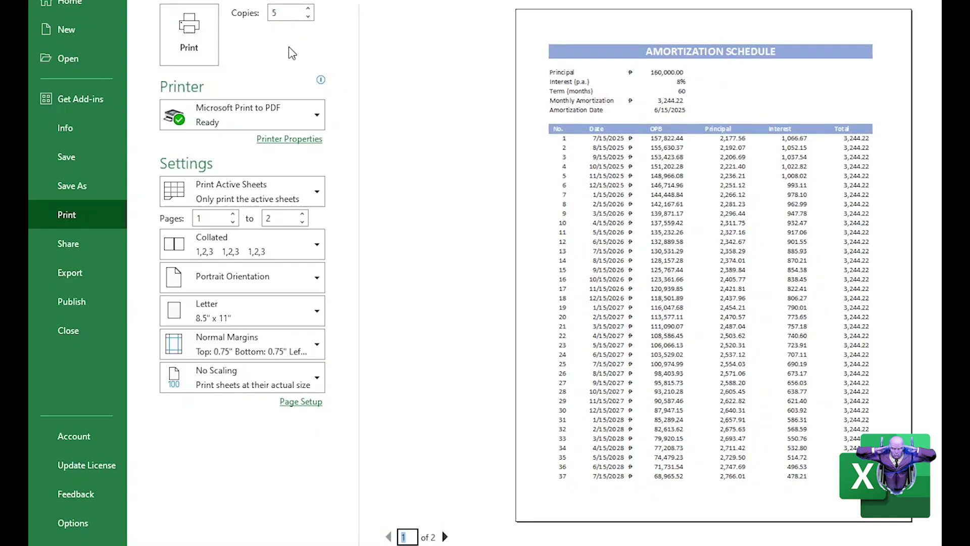
Compare the Collated and Uncollated options for the print job, keeping Collated
left_click(202, 244)
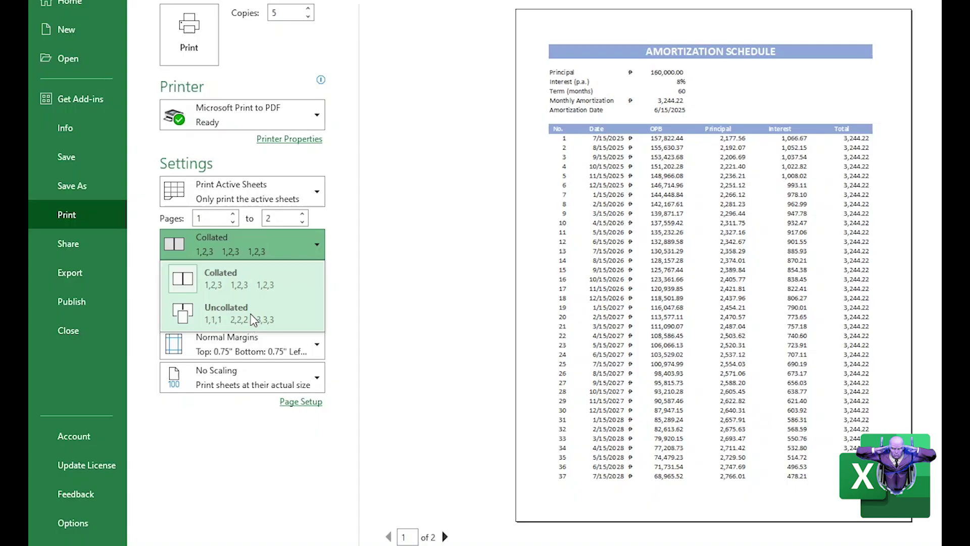
left_click(214, 282)
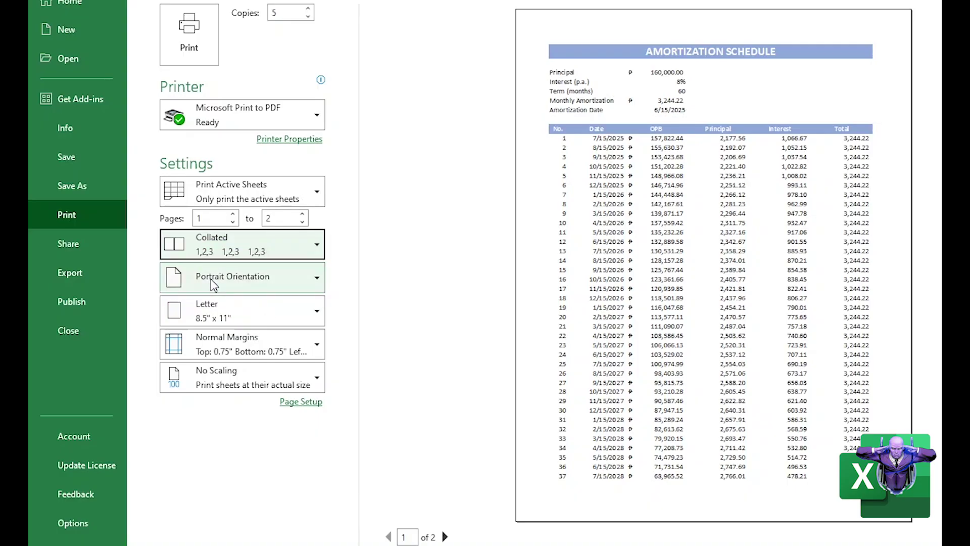
left_click(236, 250)
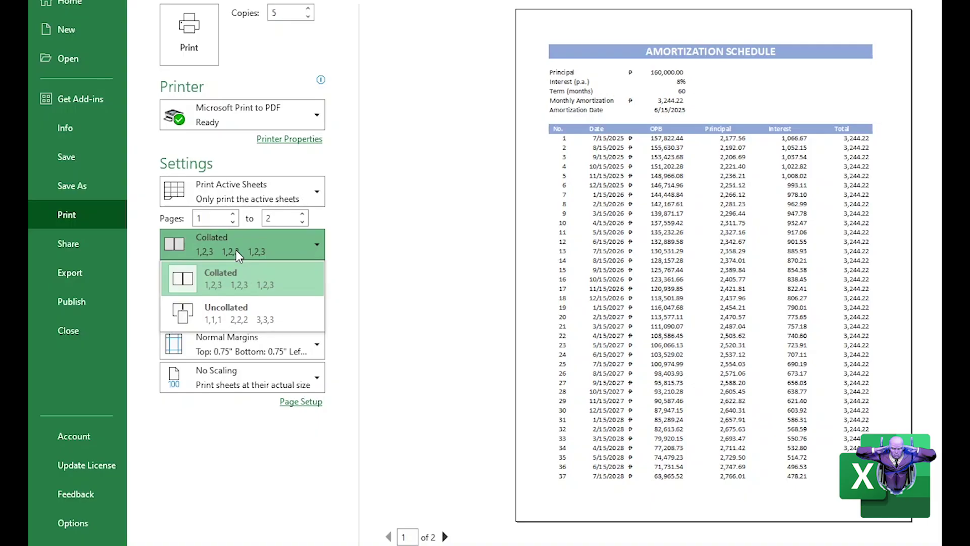
left_click(220, 321)
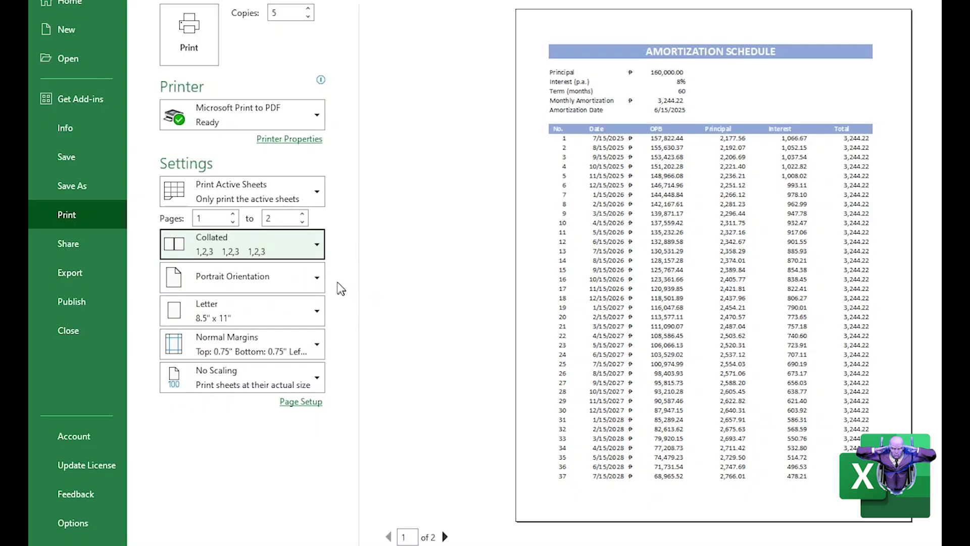
Preview the schedule in Landscape Orientation and switch the page back to Portrait Orientation
left_click(314, 292)
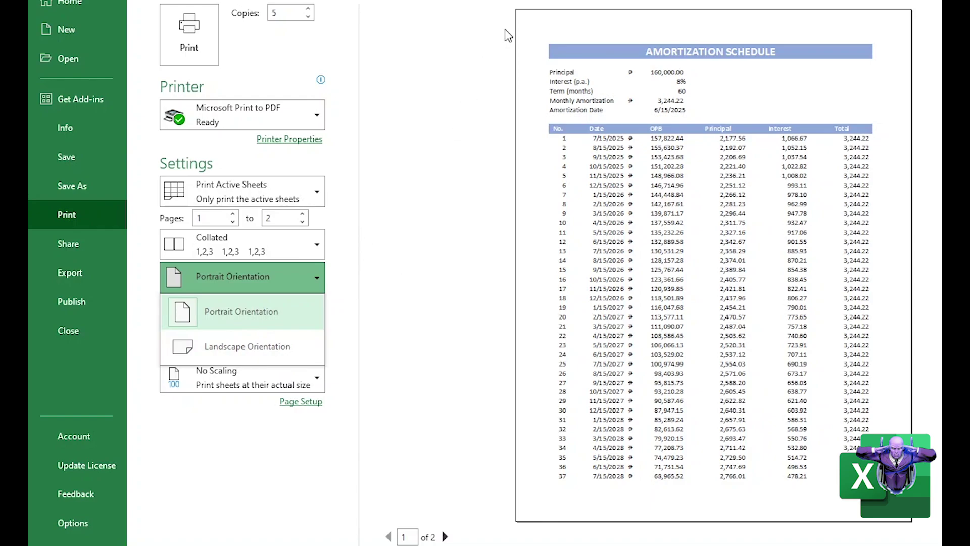
left_click(235, 346)
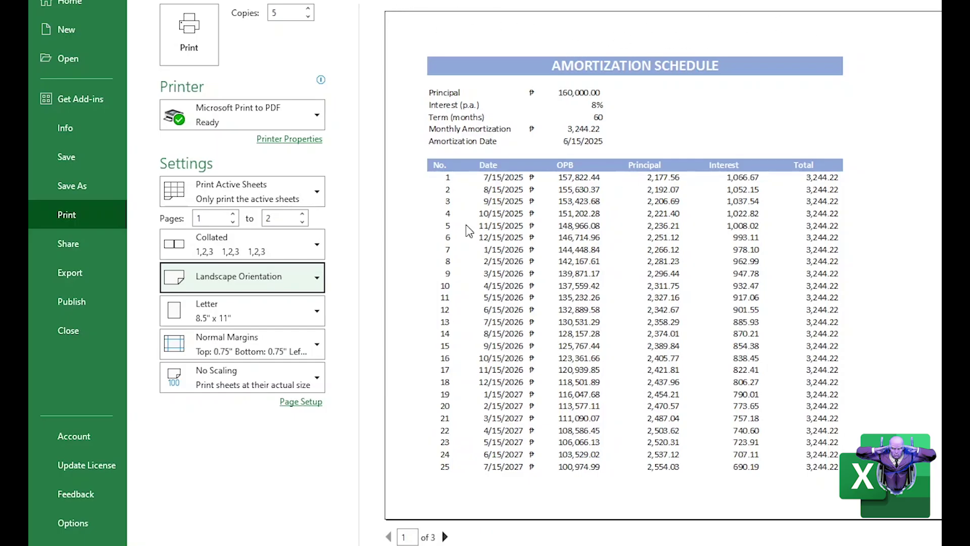
left_click(283, 273)
left_click(250, 309)
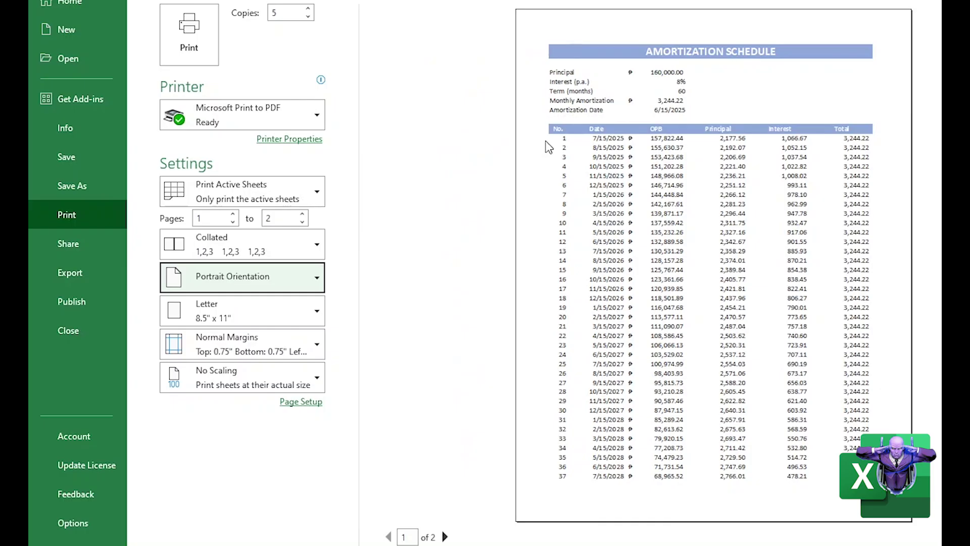
Keep Portrait Orientation, look through the available paper sizes and set the paper size to A4 (8.27" x 11.69")
left_click(264, 276)
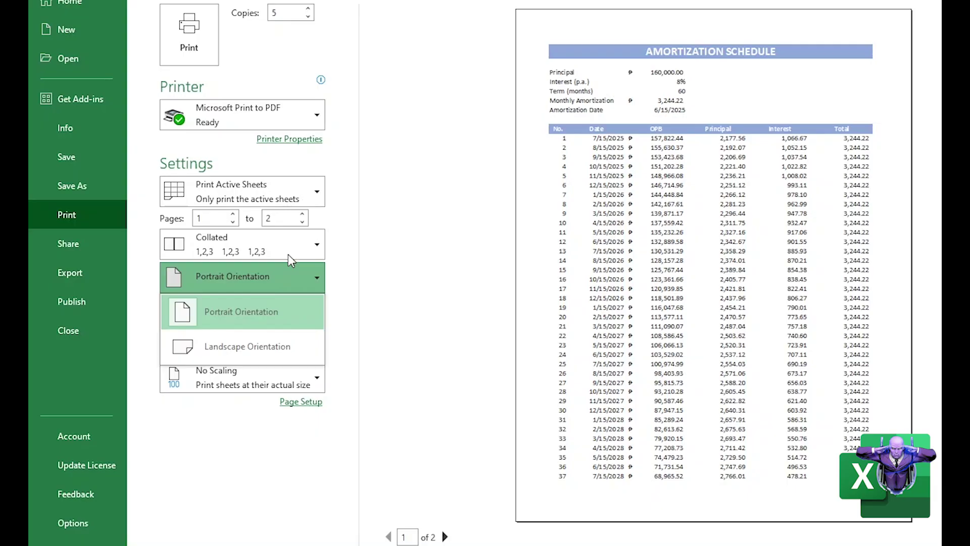
left_click(250, 313)
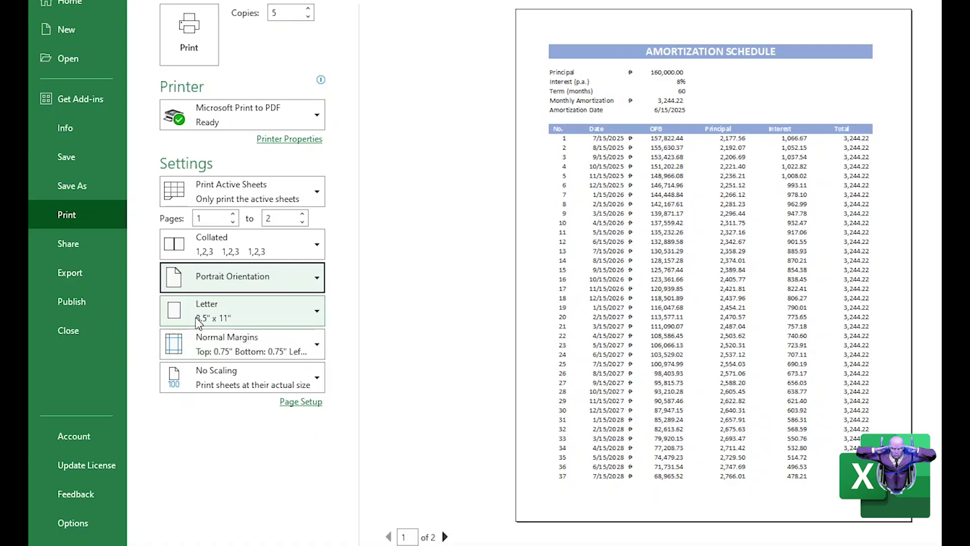
left_click(241, 317)
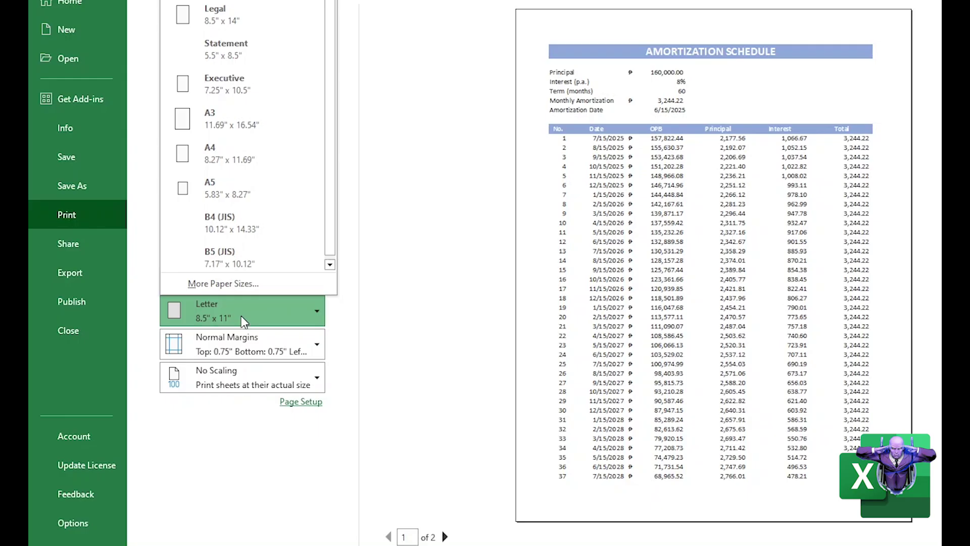
left_click(241, 316)
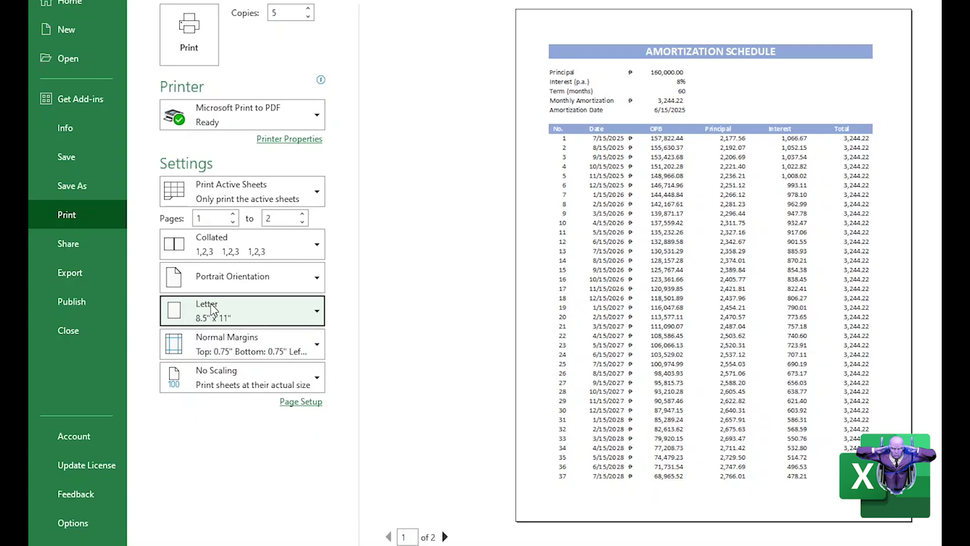
left_click(242, 316)
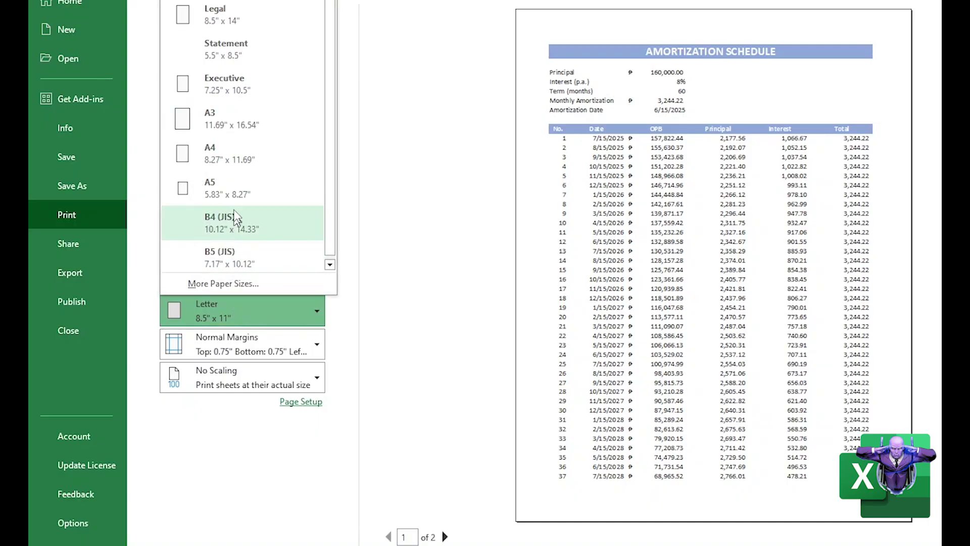
left_click(221, 161)
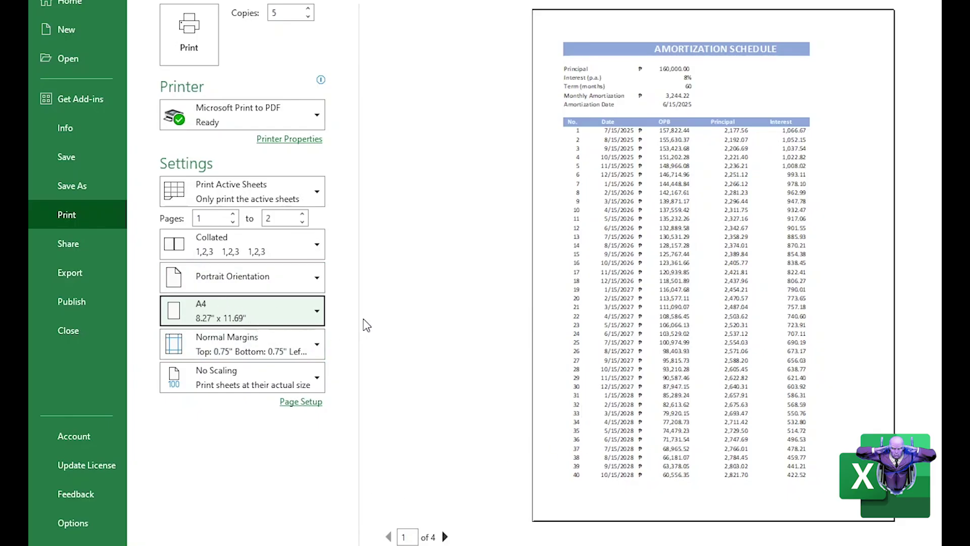
Preview the schedule on Legal 8.5" x 14" paper and return the paper size to A4
left_click(228, 306)
left_click(397, 320)
left_click(301, 327)
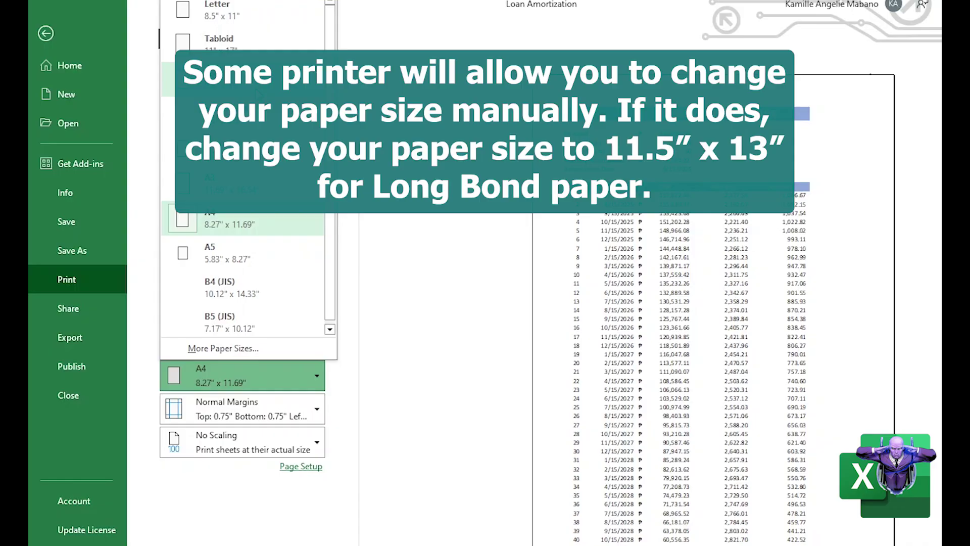
left_click(257, 92)
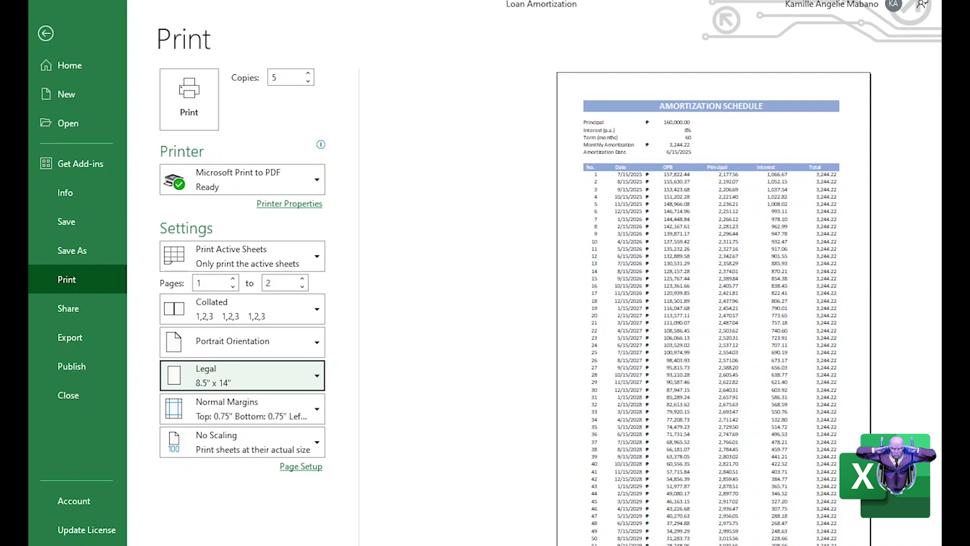
left_click(315, 374)
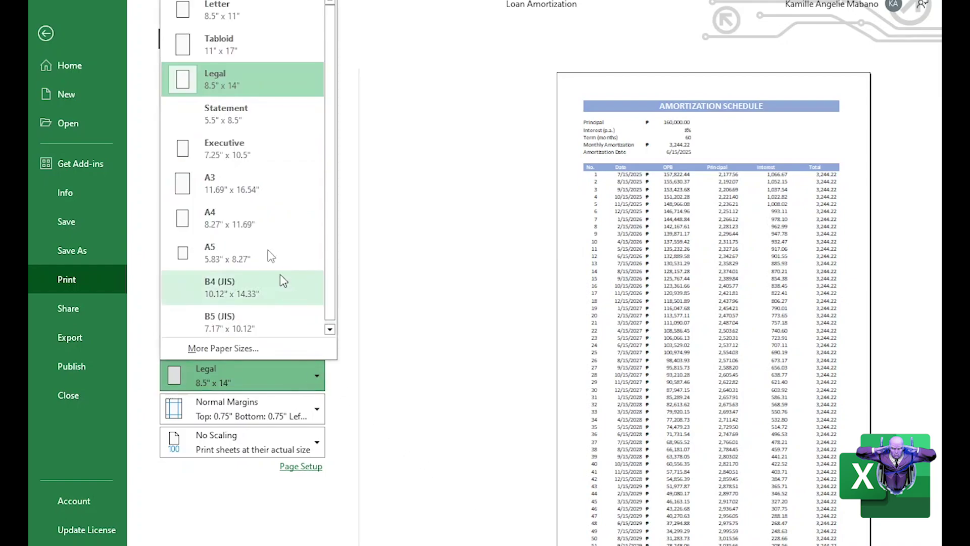
left_click(230, 218)
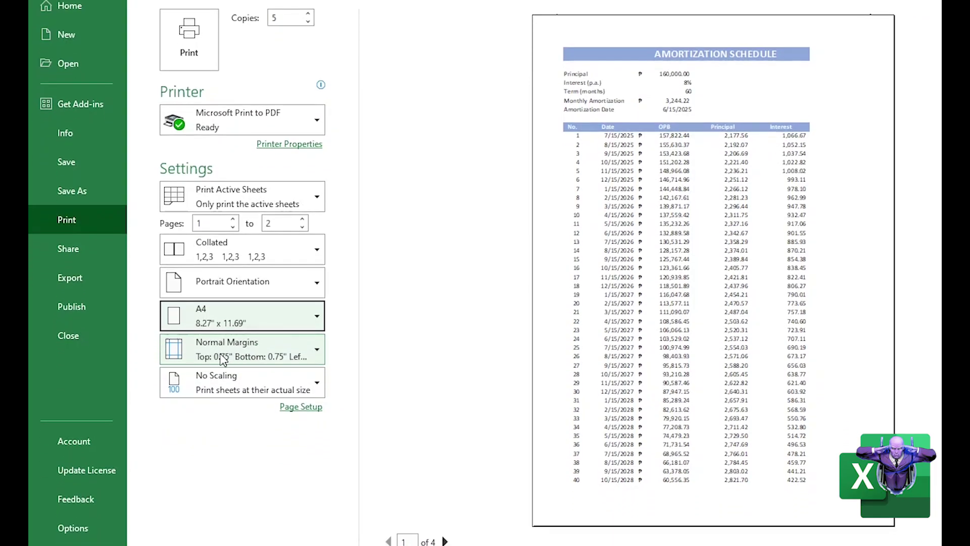
Preview the schedule with Wide margins, and switch the page to Narrow margins
left_click(232, 356)
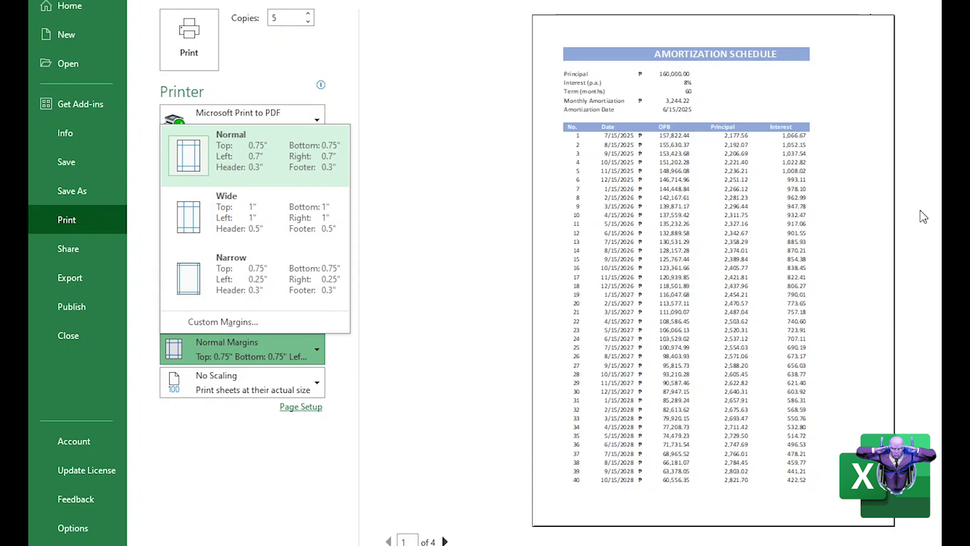
left_click(323, 233)
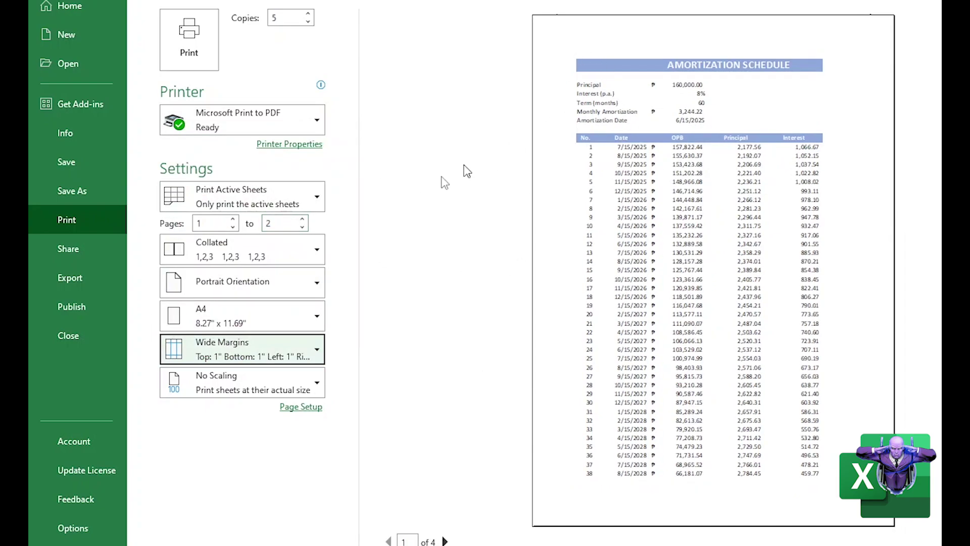
left_click(213, 351)
left_click(234, 276)
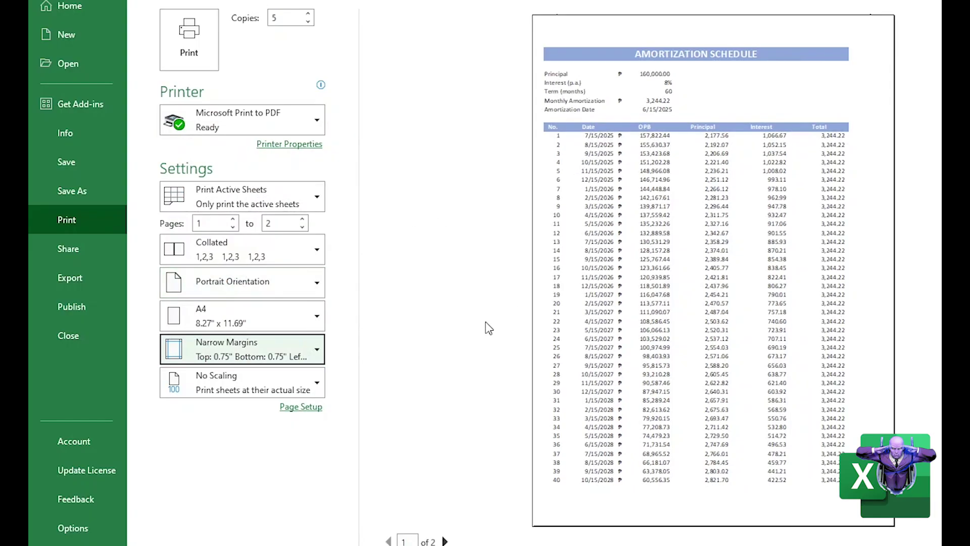
Look at the custom margin settings in Page Setup and leave them without changes
left_click(255, 360)
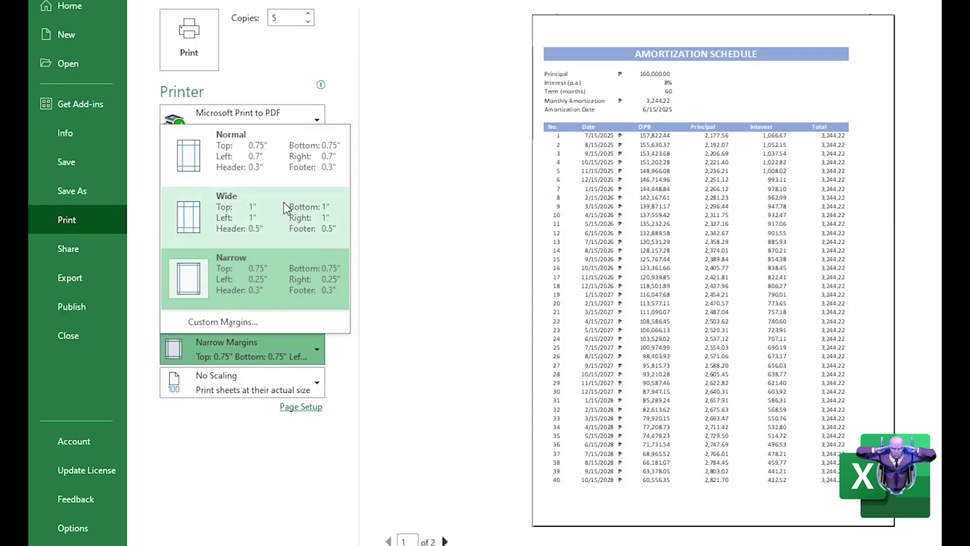
left_click(240, 324)
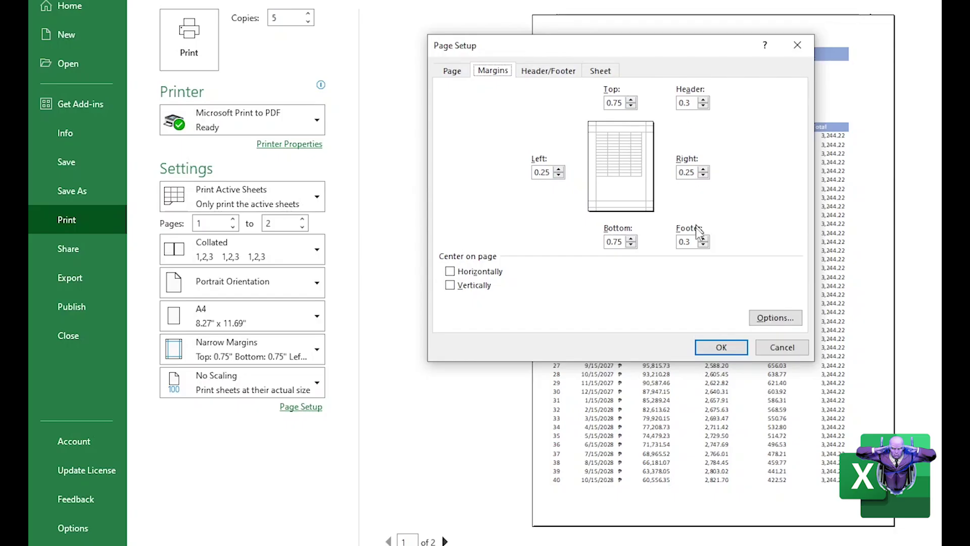
left_click(775, 348)
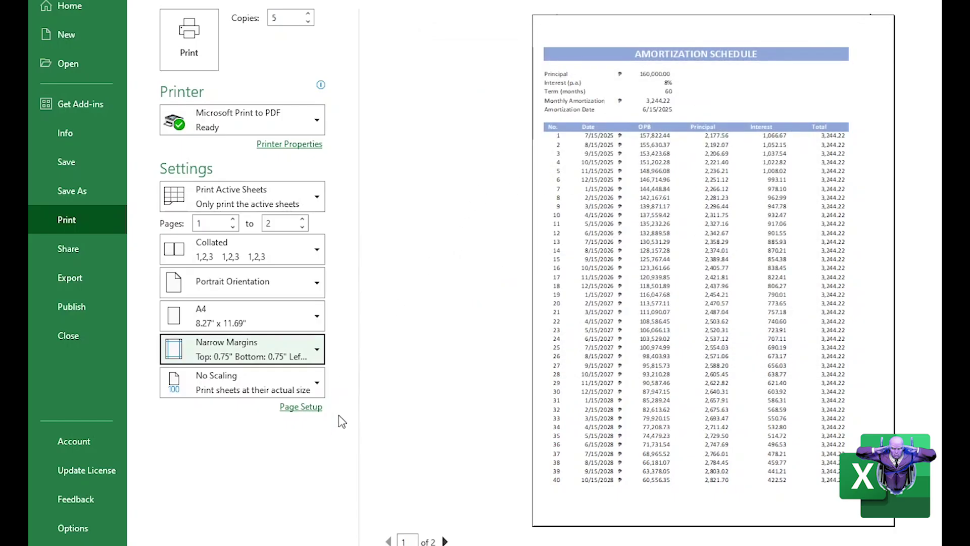
Compare the schedule at No Scaling with the Fit Sheet on One Page scaling
left_click(278, 379)
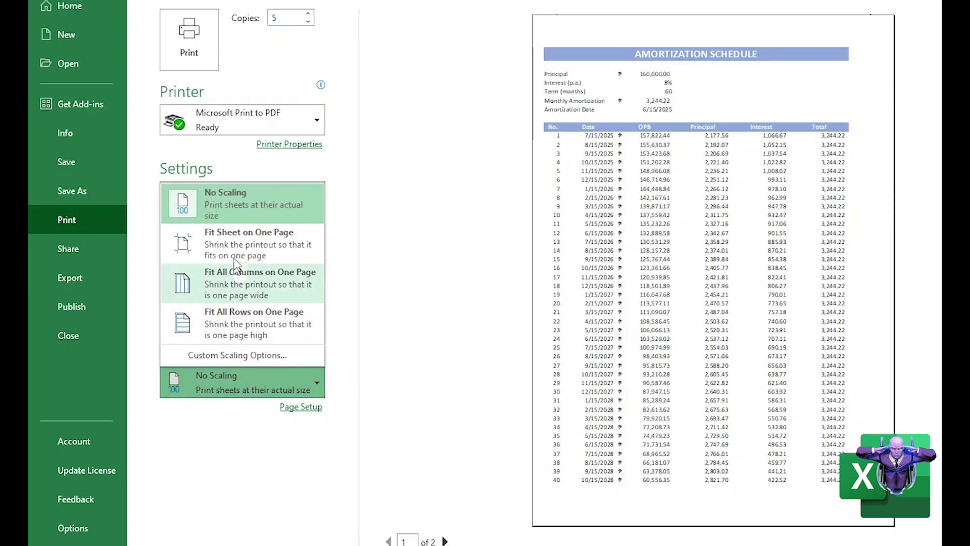
left_click(235, 217)
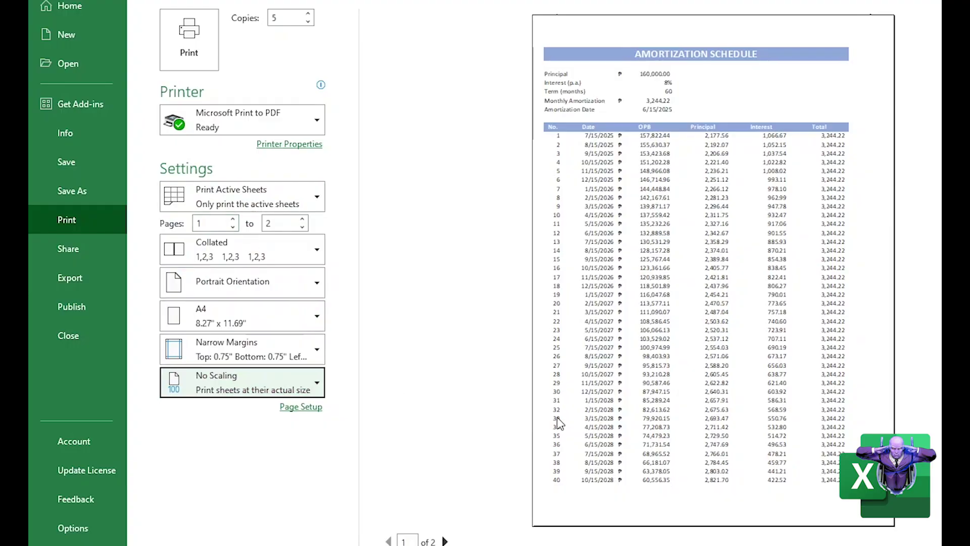
left_click(302, 380)
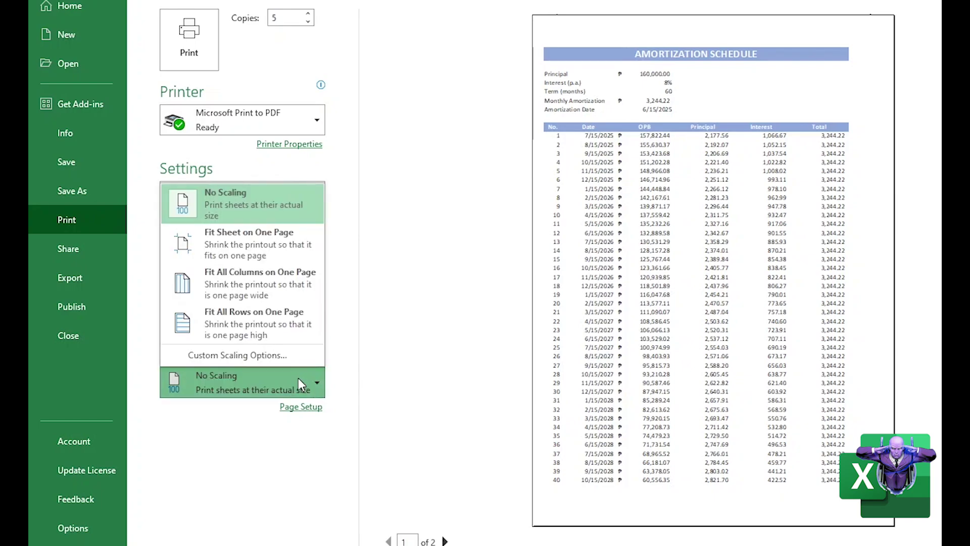
left_click(235, 241)
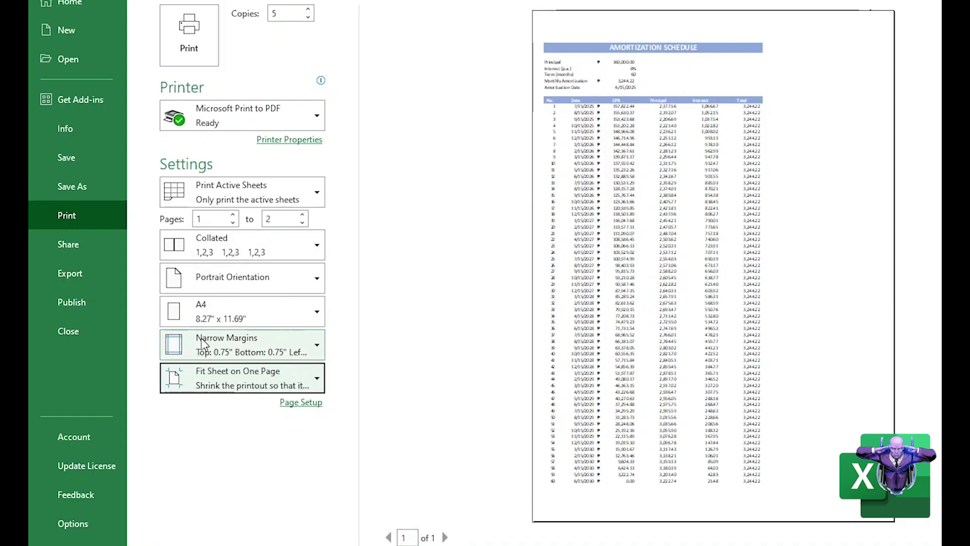
Set the scaling to Fit All Columns on One Page, review columns A to F in the worksheet and return to the print preview
left_click(230, 373)
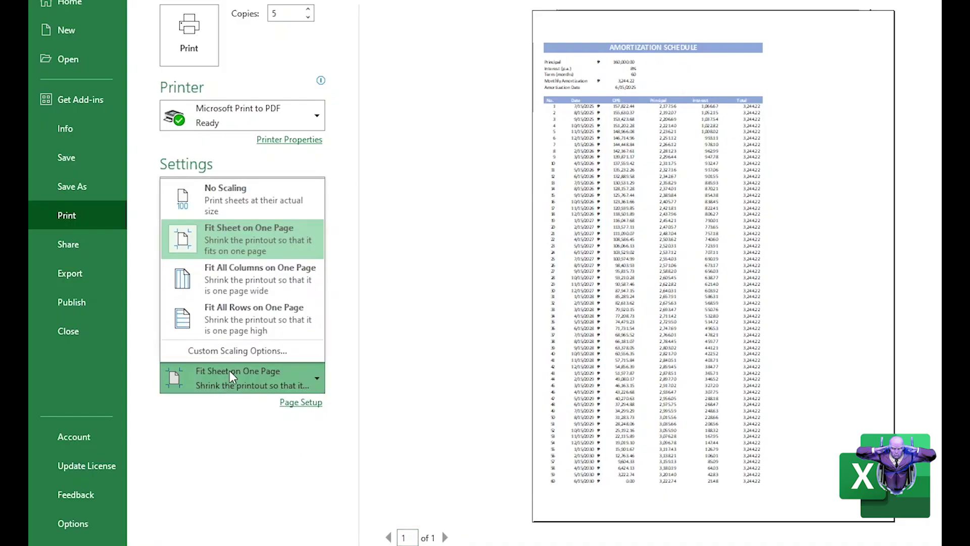
left_click(237, 277)
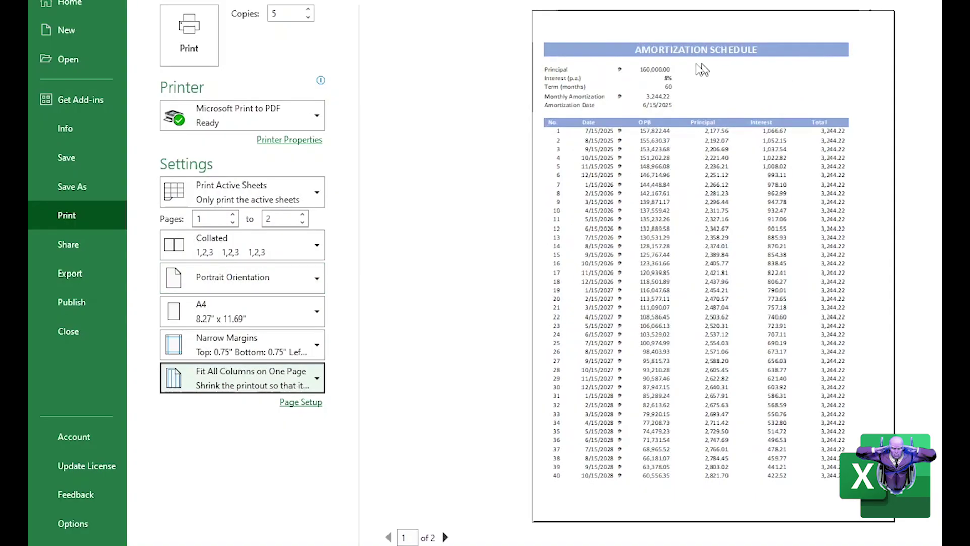
key("Escape")
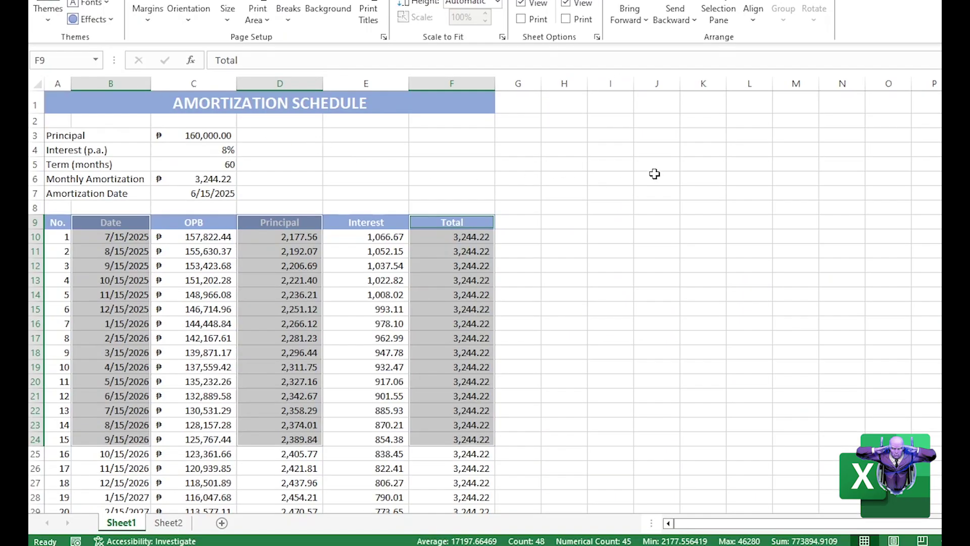
left_click_drag(464, 81, 58, 81)
left_click(541, 280)
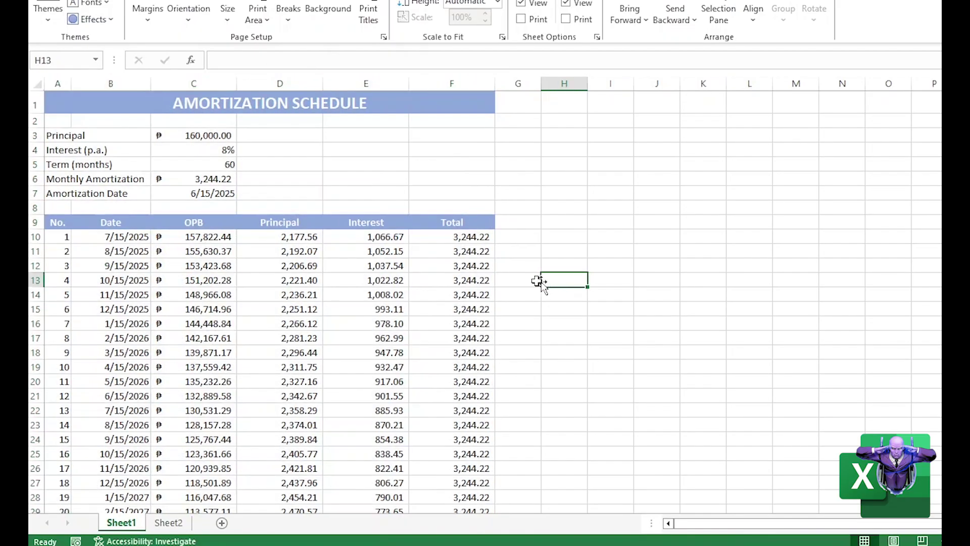
key("ctrl+p")
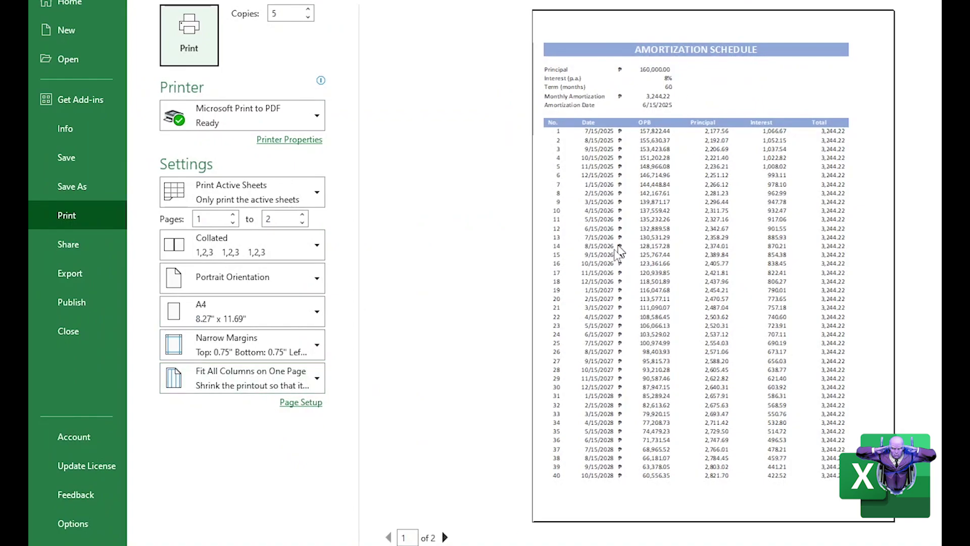
Check how the schedule's rows are split across the first and second preview pages
left_click(445, 537)
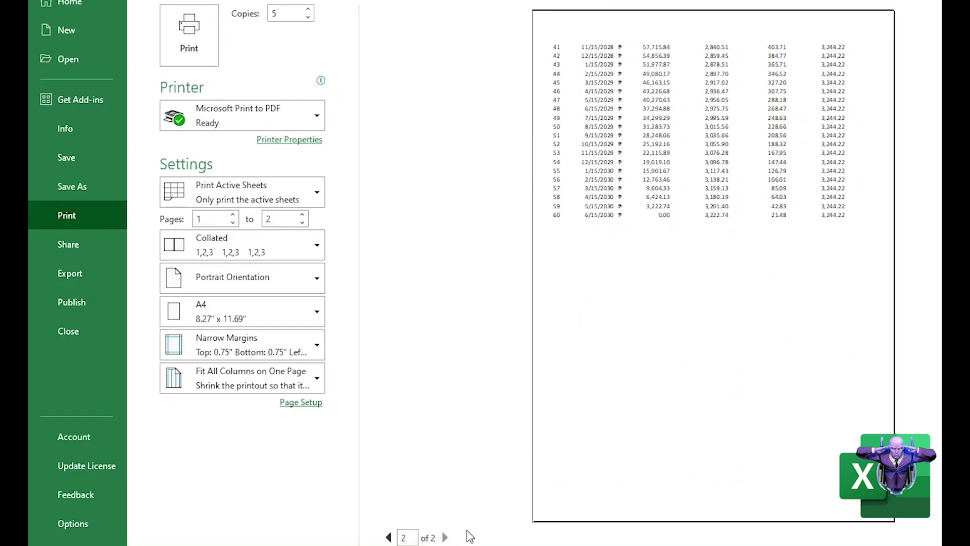
left_click(388, 537)
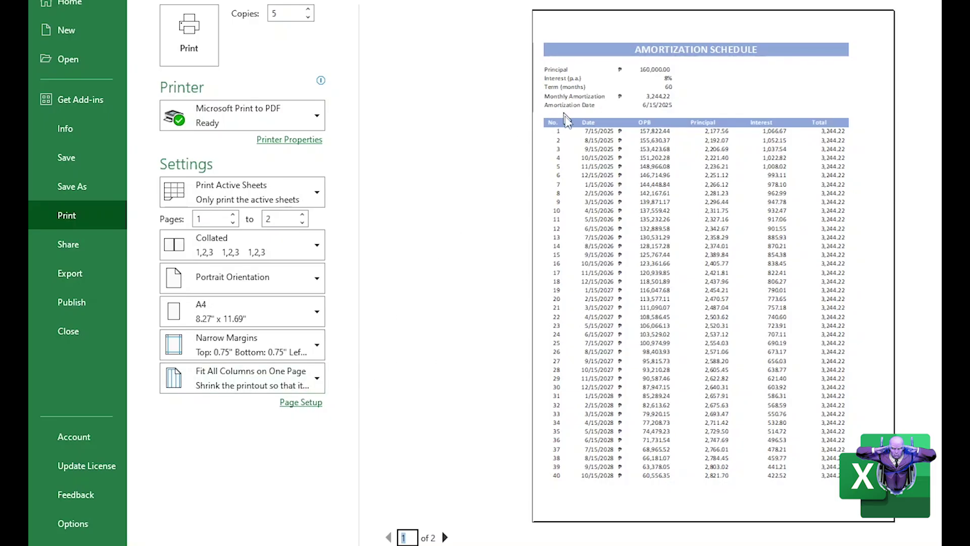
left_click(317, 380)
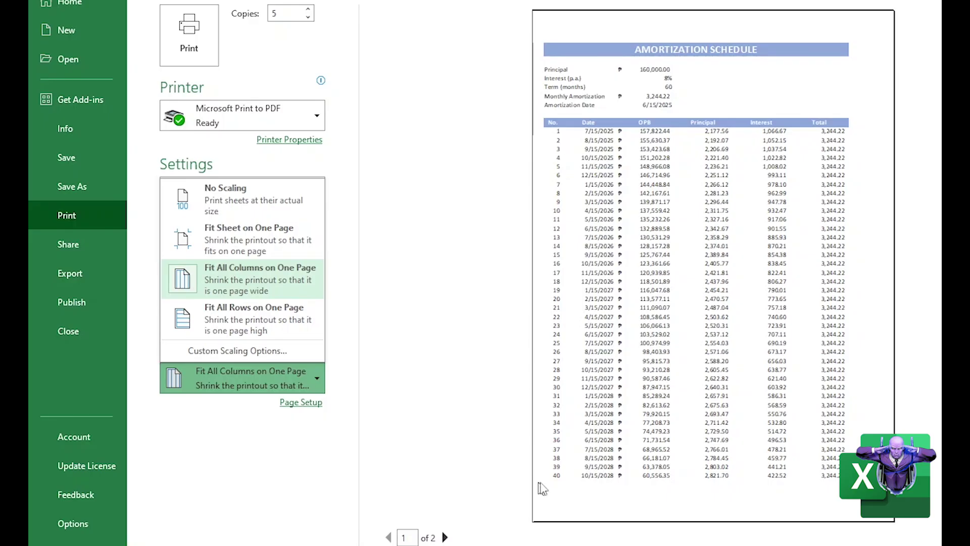
left_click(445, 537)
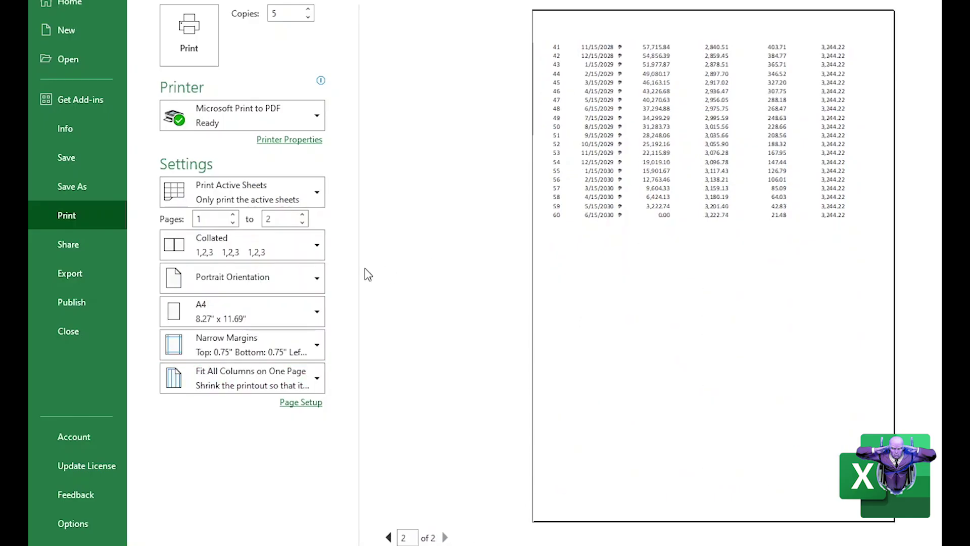
Preview the schedule with Fit All Rows on One Page, check the worksheet and switch the scaling back to Fit All Columns on One Page
left_click(217, 378)
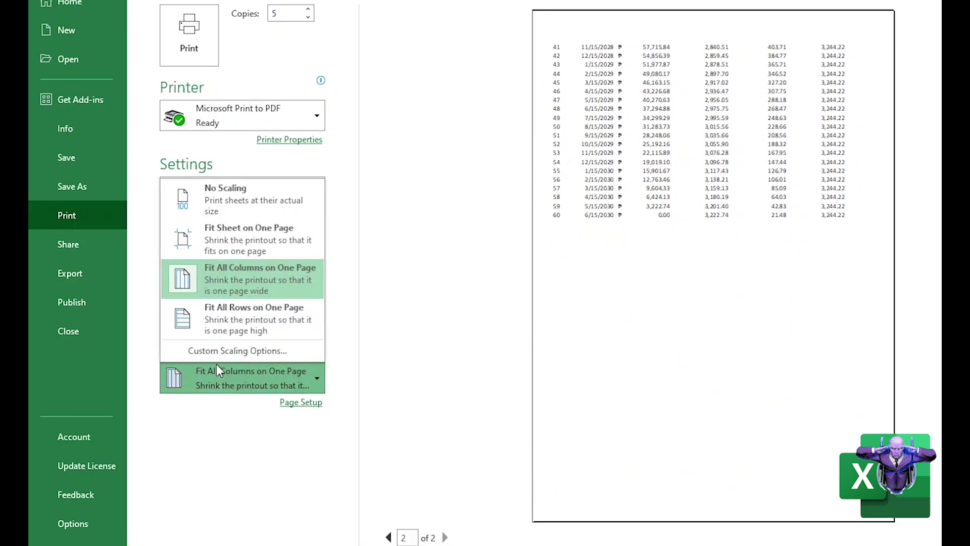
left_click(227, 320)
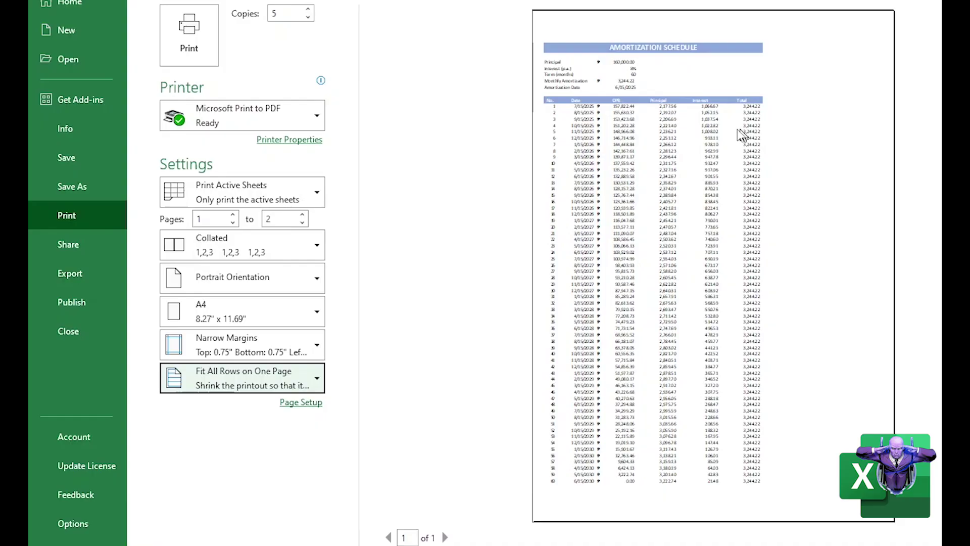
key("Escape")
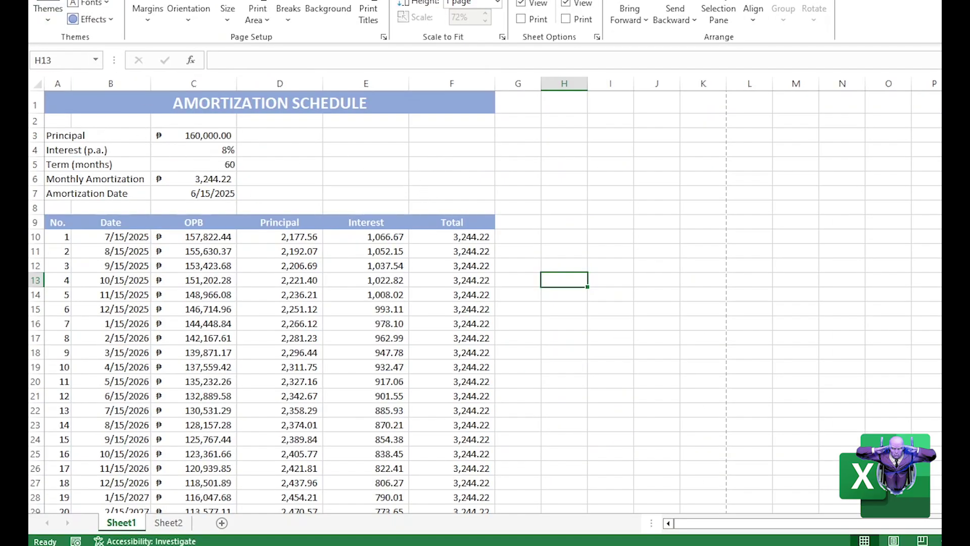
key("ctrl+p")
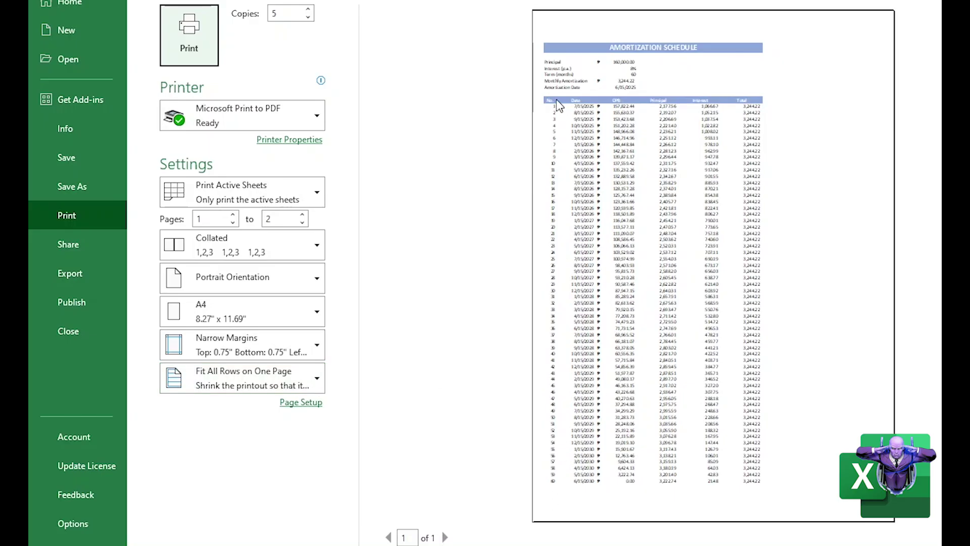
left_click(299, 388)
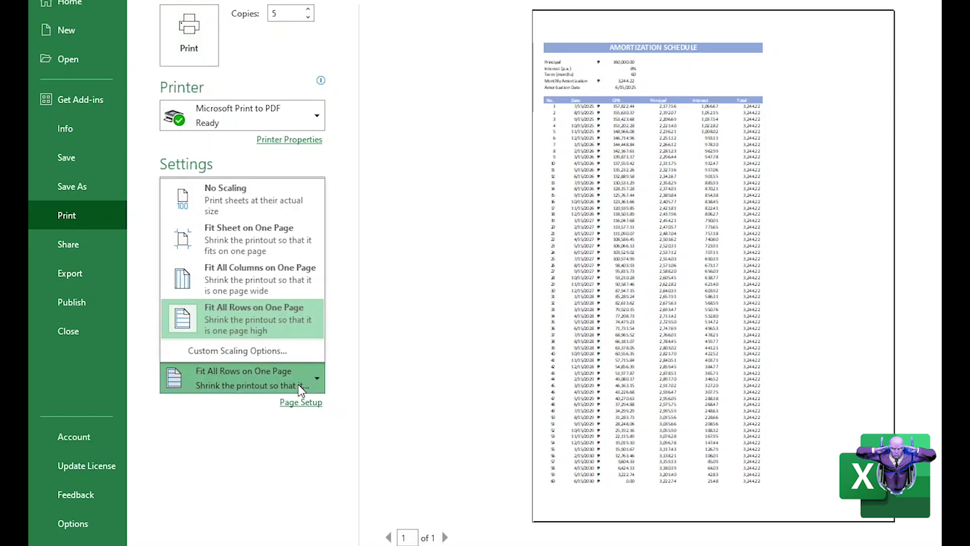
left_click(247, 271)
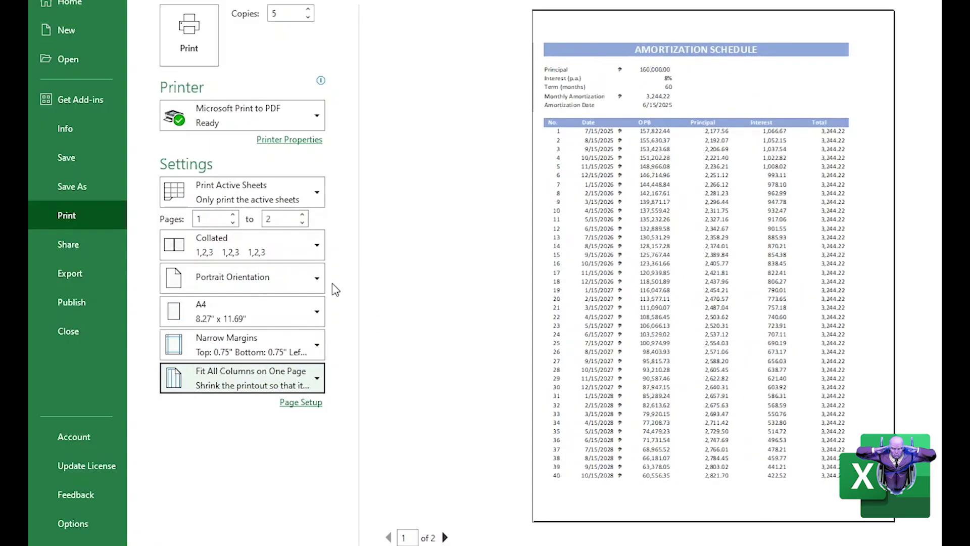
Preview the schedule with Fit Sheet on One Page, set the scaling back to No Scaling and check both preview pages
left_click(248, 388)
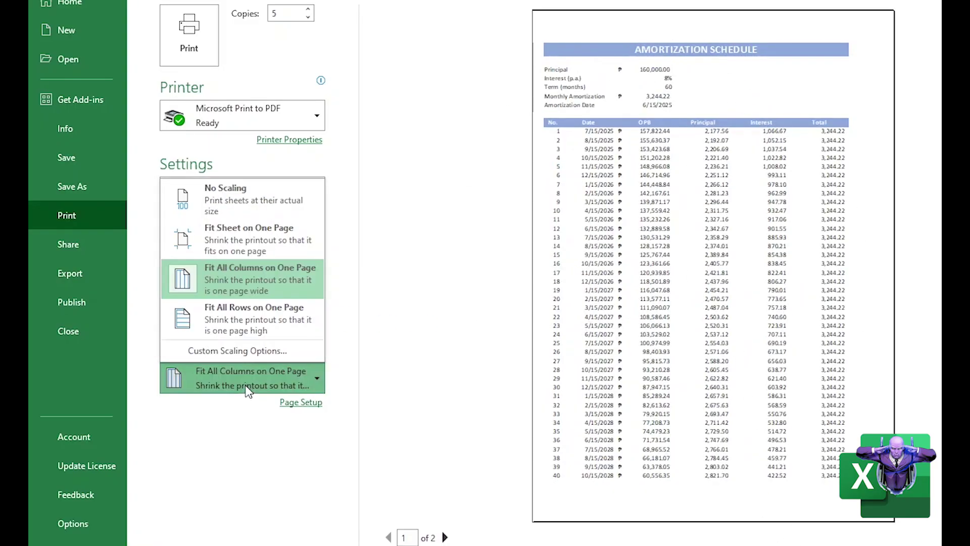
left_click(241, 248)
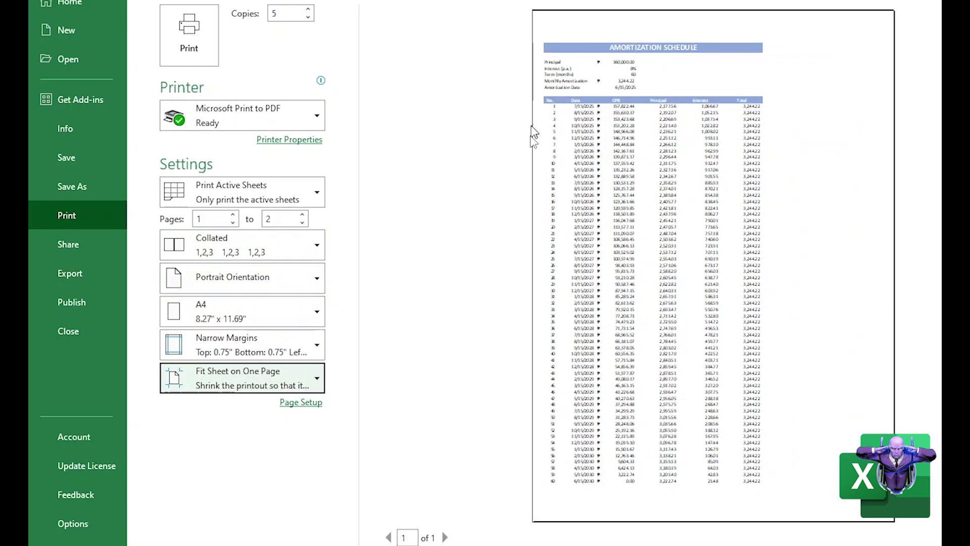
left_click(246, 386)
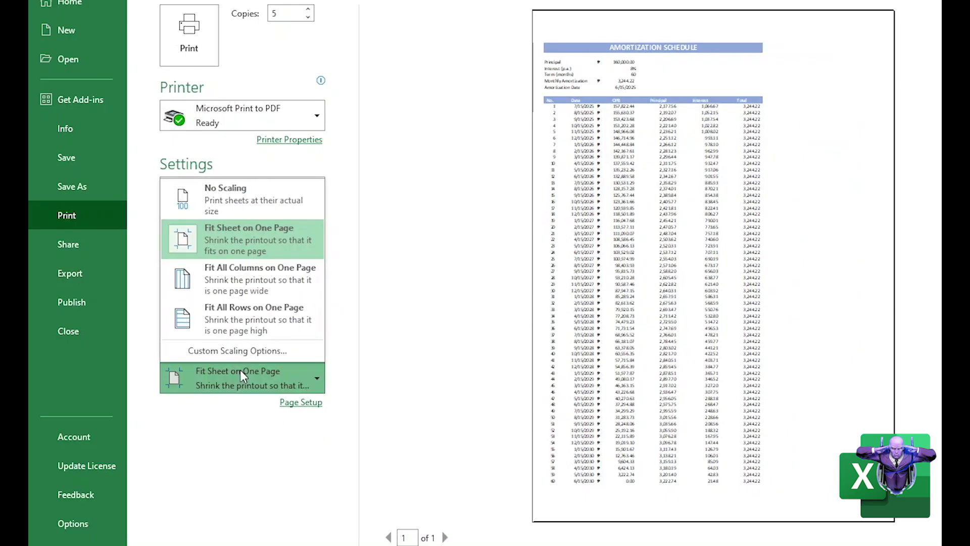
left_click(226, 192)
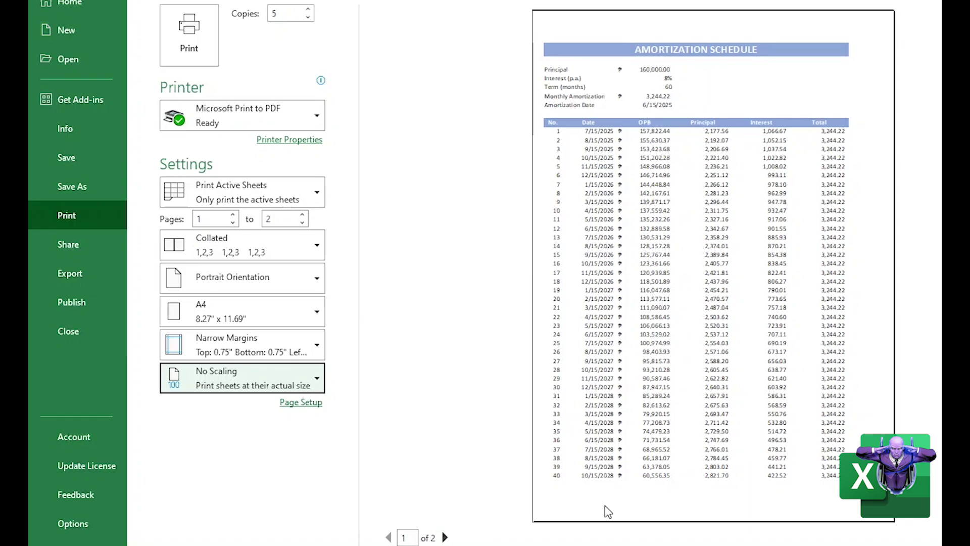
left_click(444, 537)
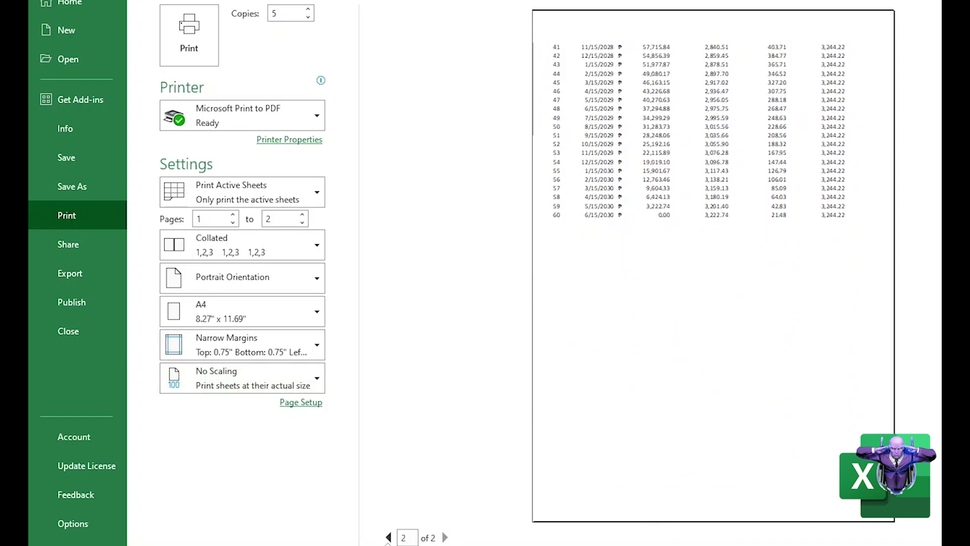
left_click(388, 537)
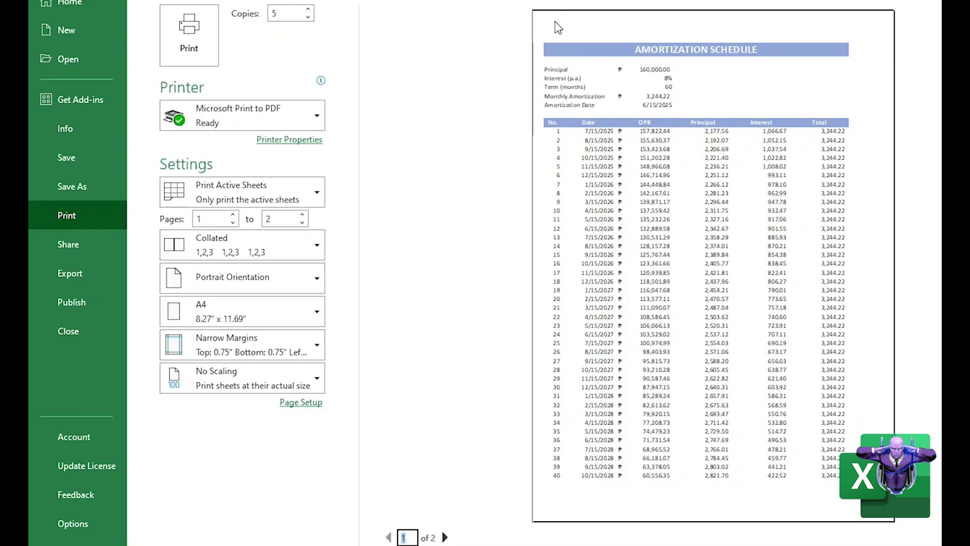